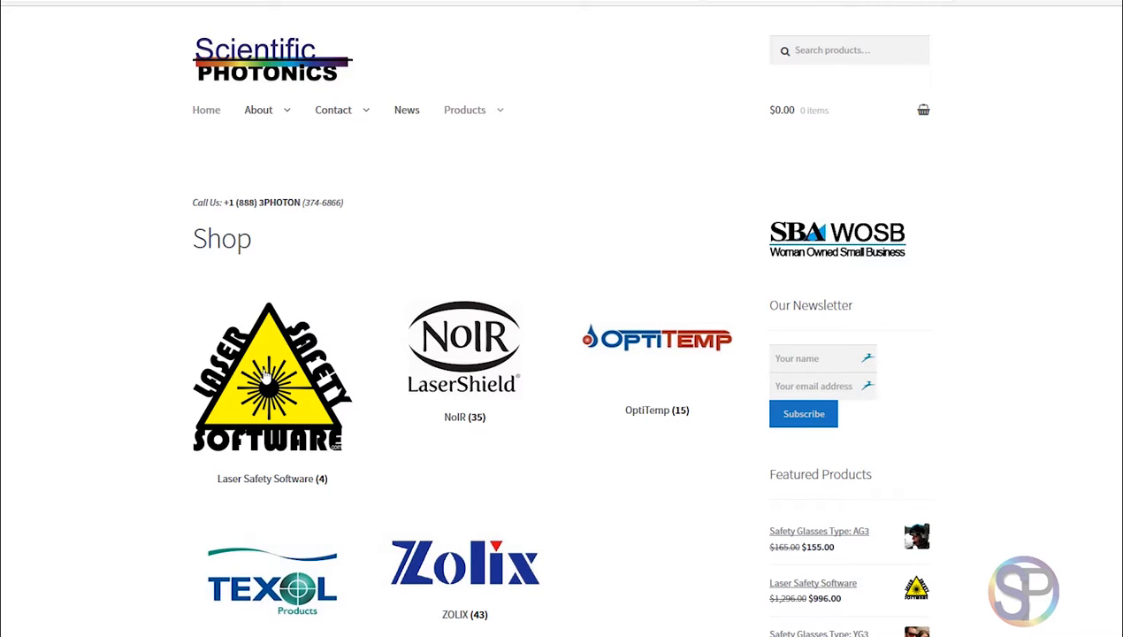
# Open the Laser Safety Software category in the shop and look through its products.
pyautogui.click(273, 363)
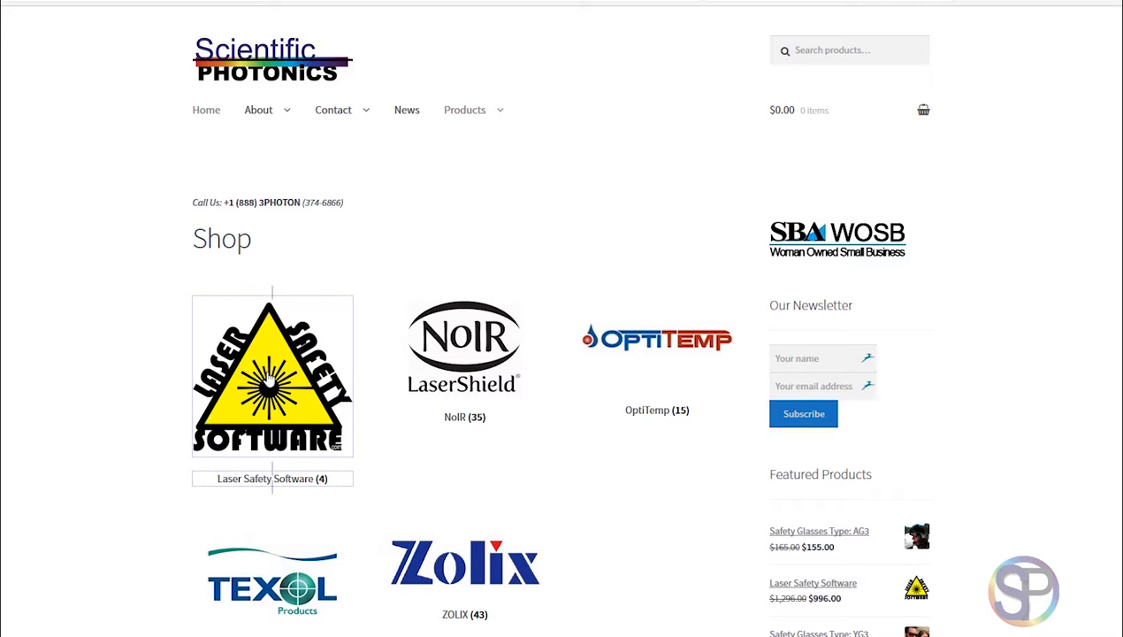
pyautogui.click(272, 376)
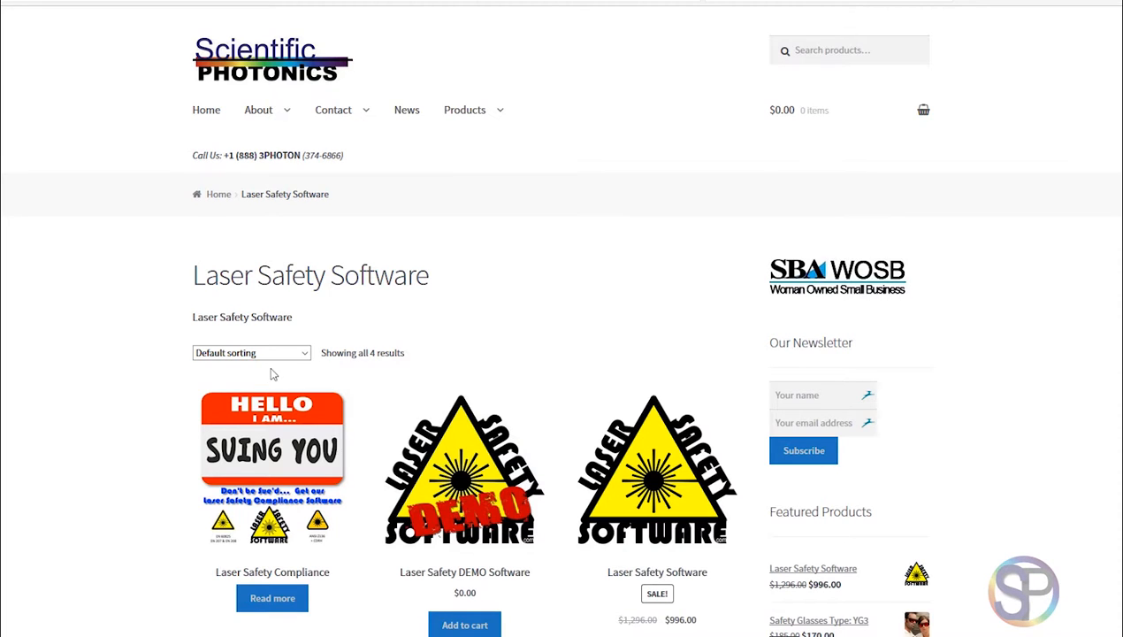
pyautogui.scroll(-3, 272, 376)
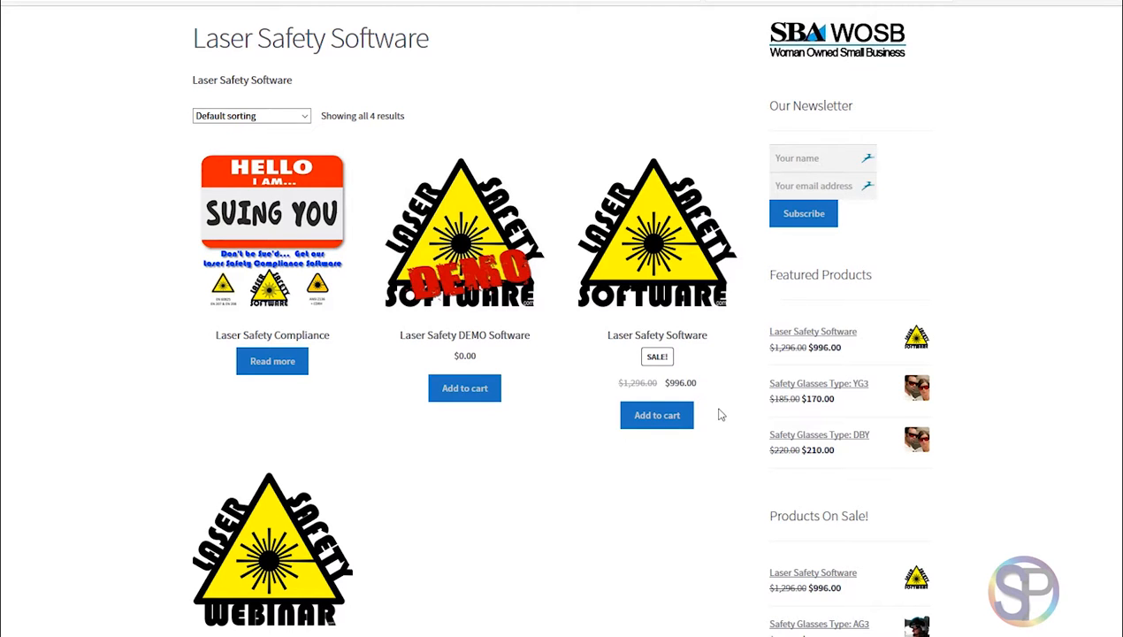
pyautogui.scroll(3, 719, 415)
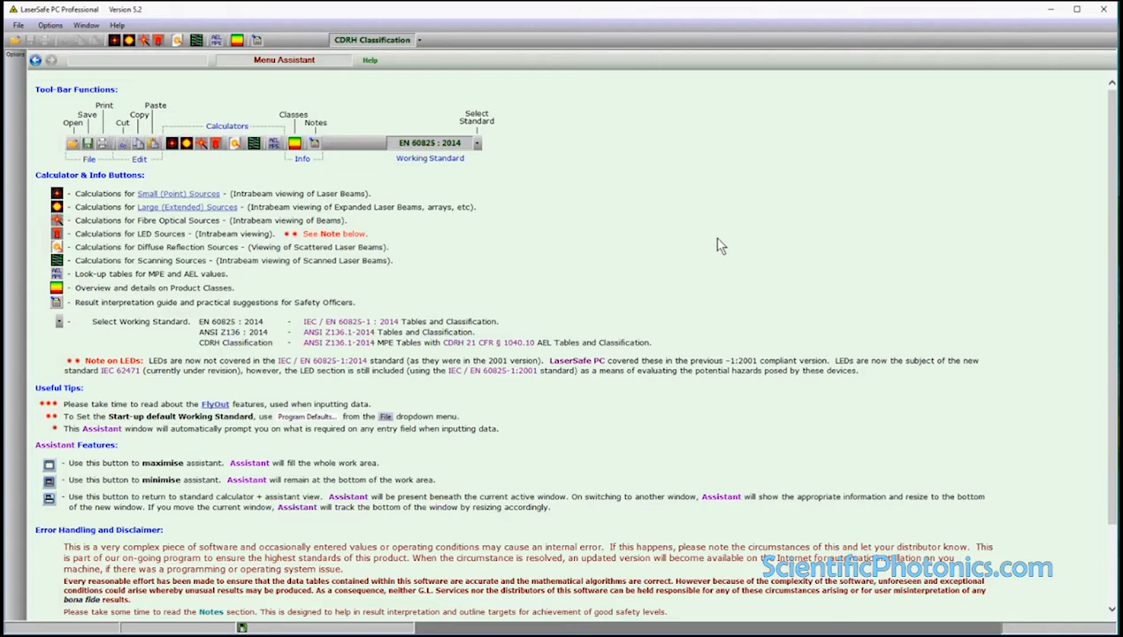
# Set the working standard to EN 60825 : 2014 and open the Small (Point) Source calculator.
pyautogui.click(419, 40)
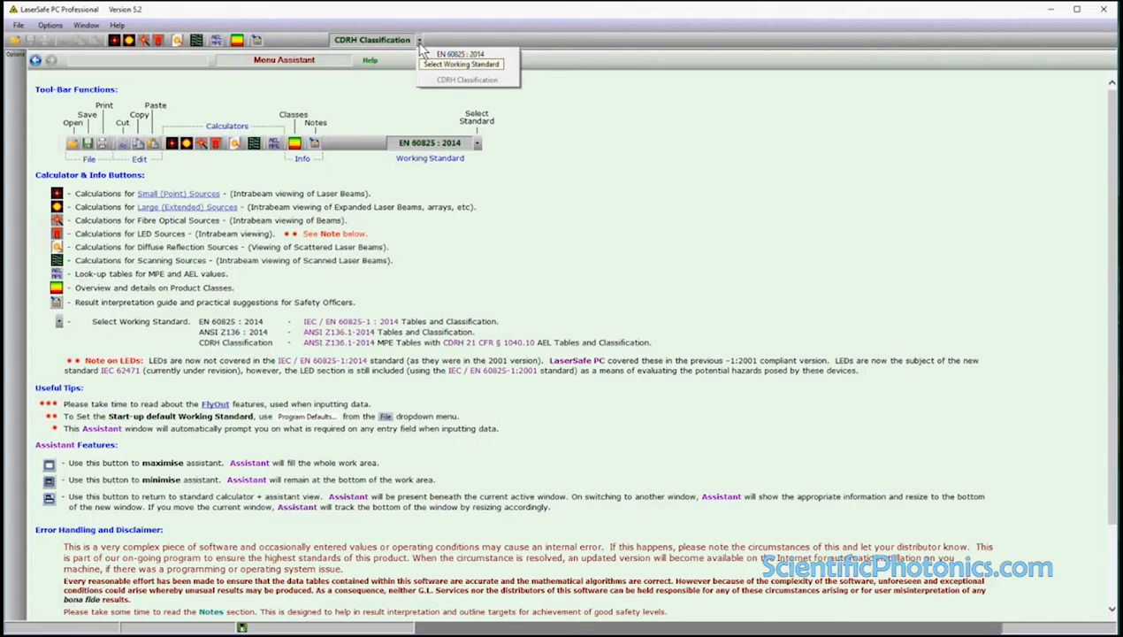
pyautogui.click(460, 54)
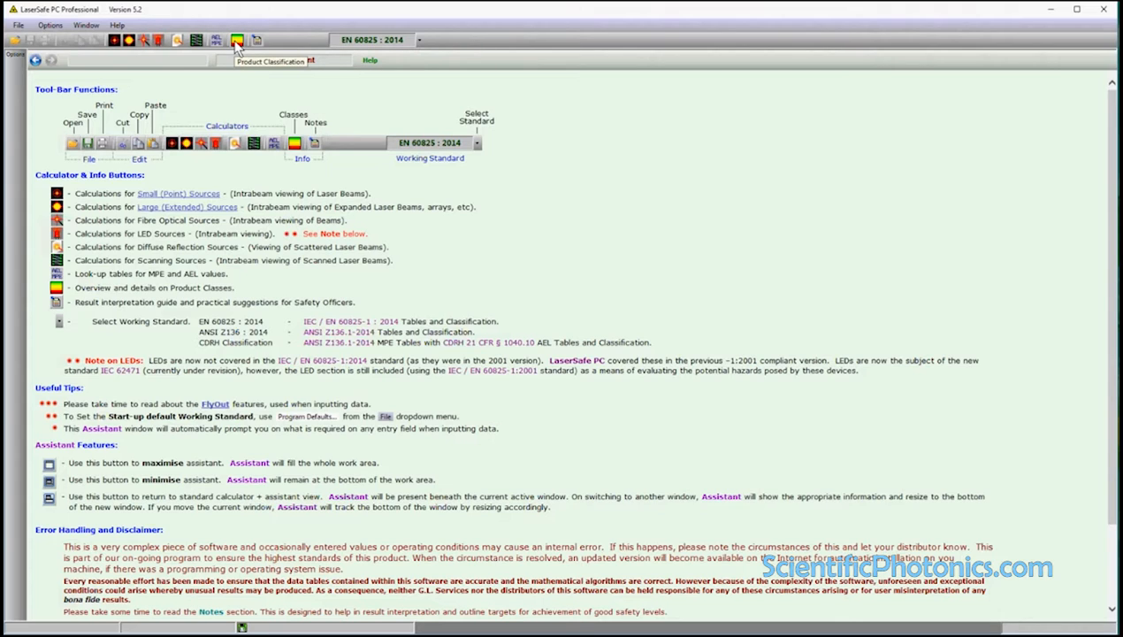
pyautogui.click(114, 42)
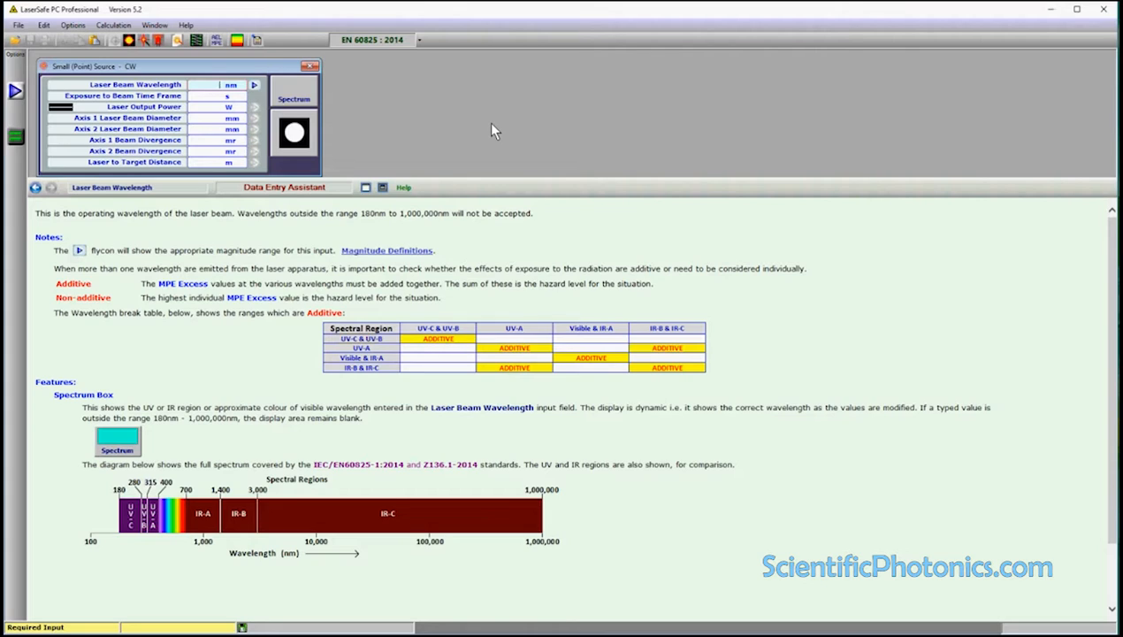
# Set the laser beam wavelength to 633 nm and the exposure time frame to 0.25 s.
pyautogui.write('633')
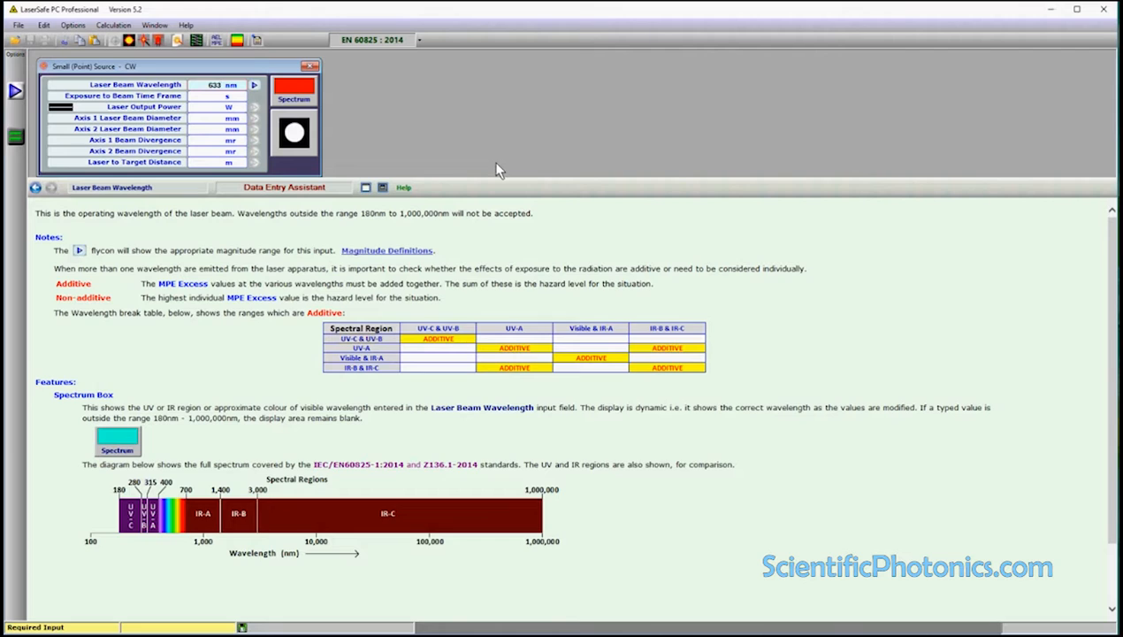
pyautogui.press('Return')
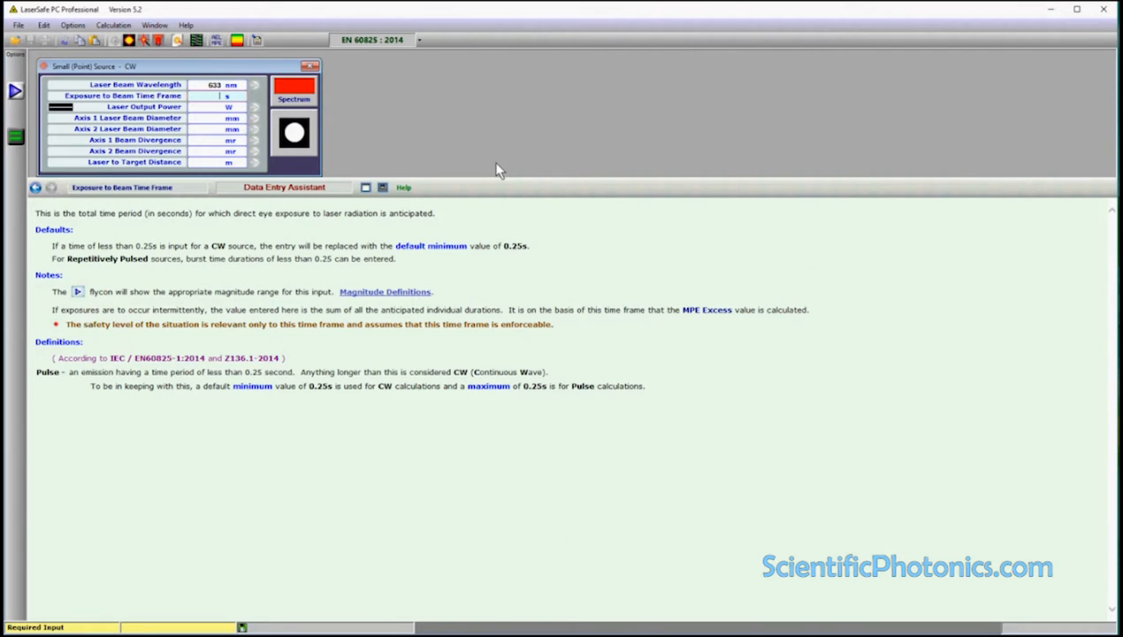
pyautogui.write('0.25')
pyautogui.press('Return')
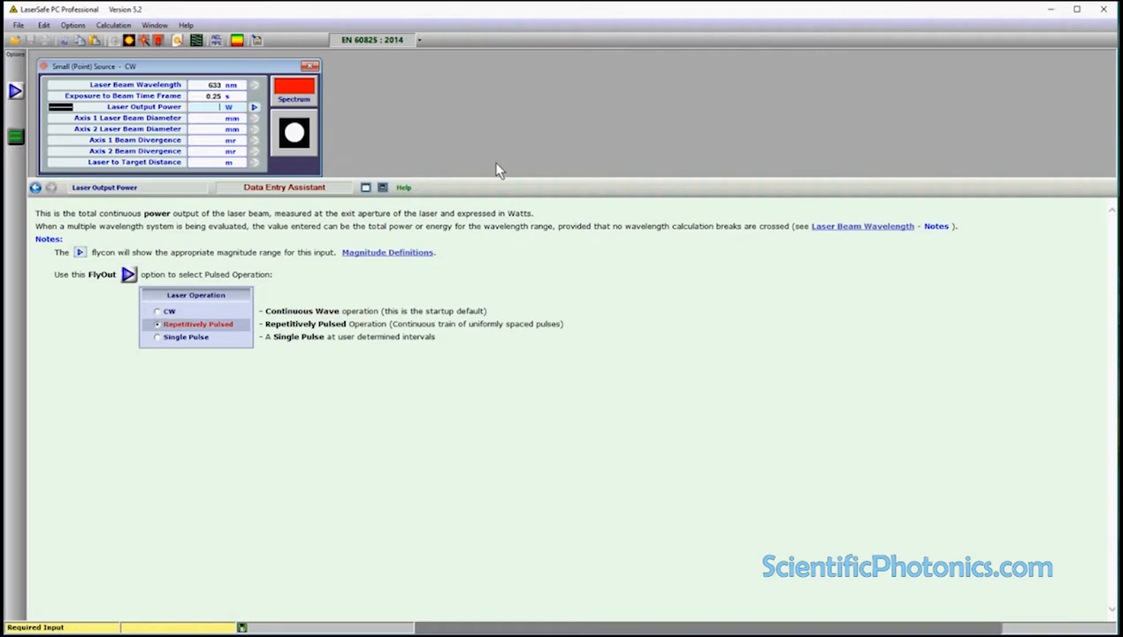
# Set the laser output power to 25 mW, choosing mW as the power unit.
pyautogui.write('25')
pyautogui.click(254, 108)
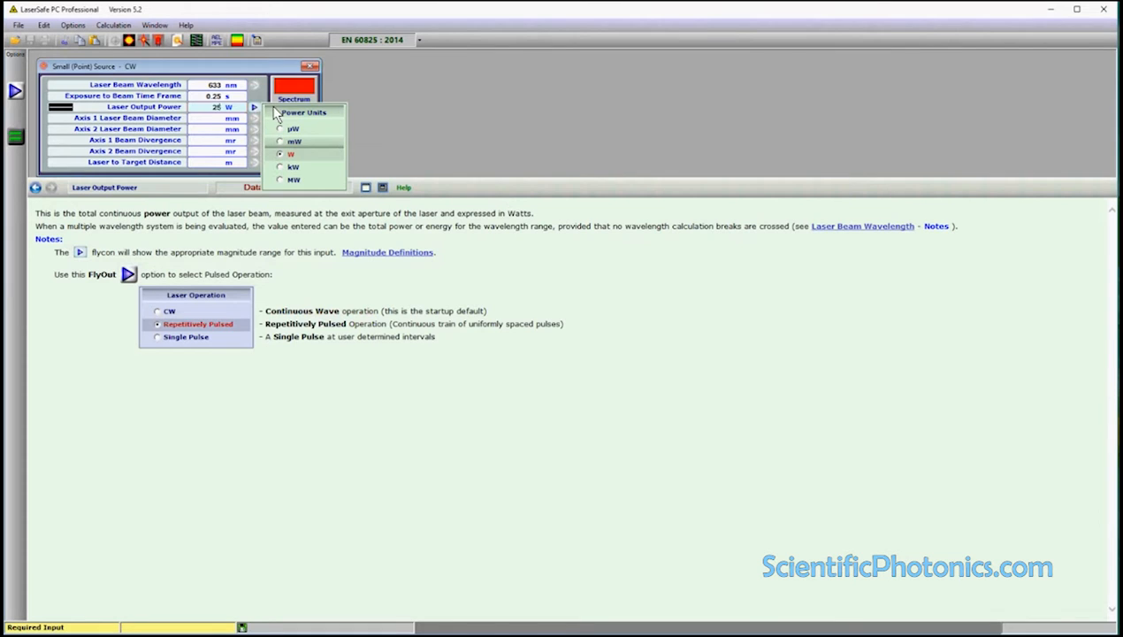
pyautogui.click(282, 142)
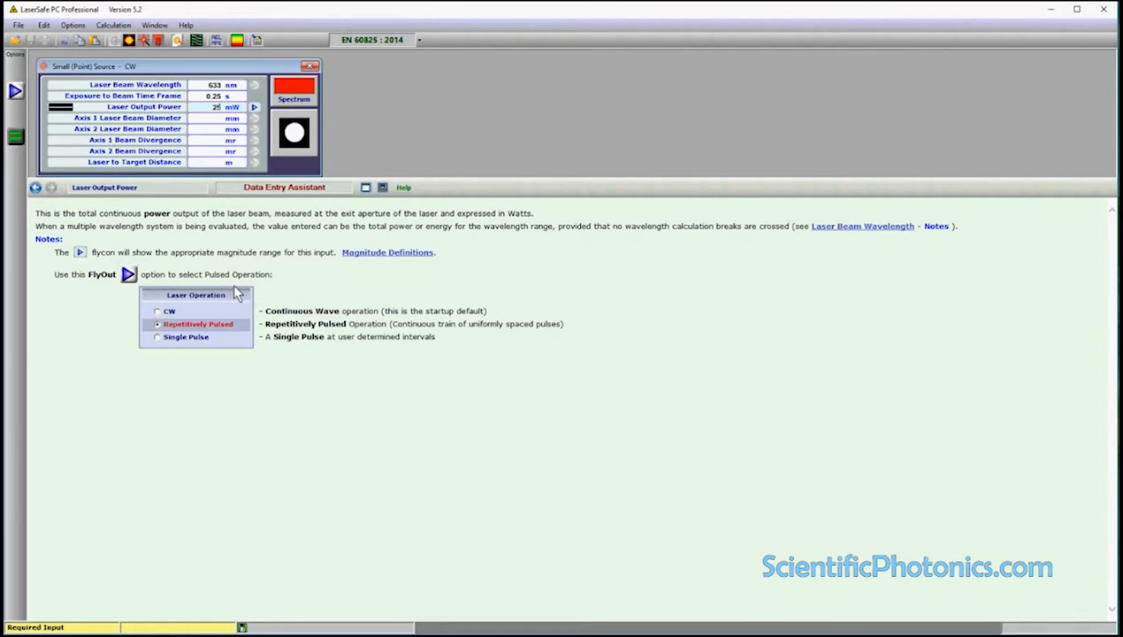
pyautogui.click(197, 96)
pyautogui.click(200, 85)
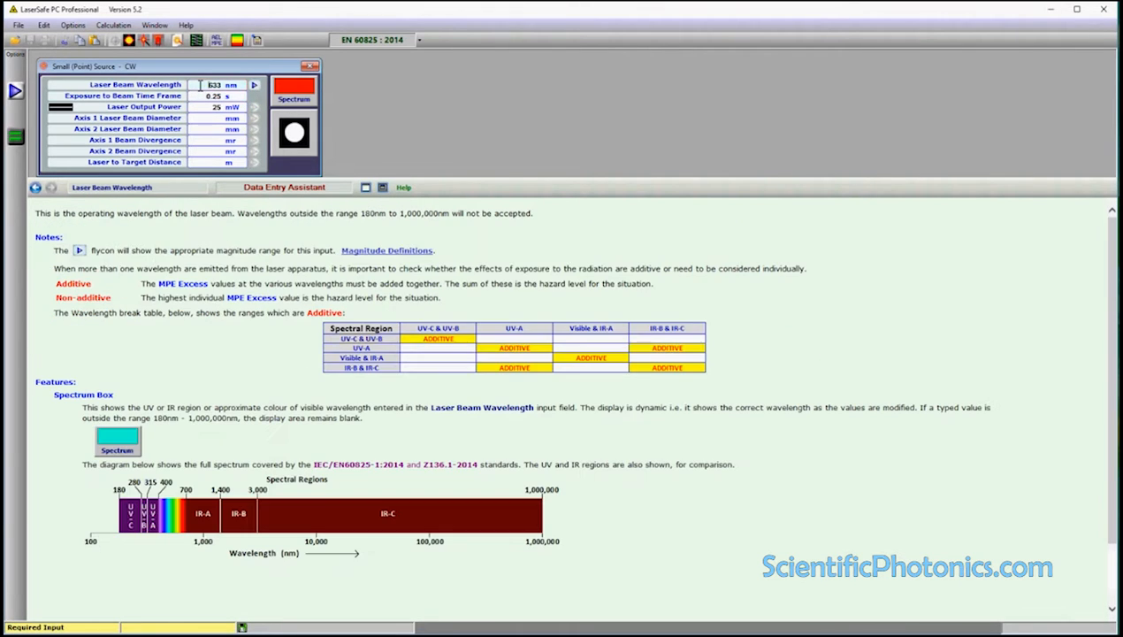
pyautogui.click(203, 107)
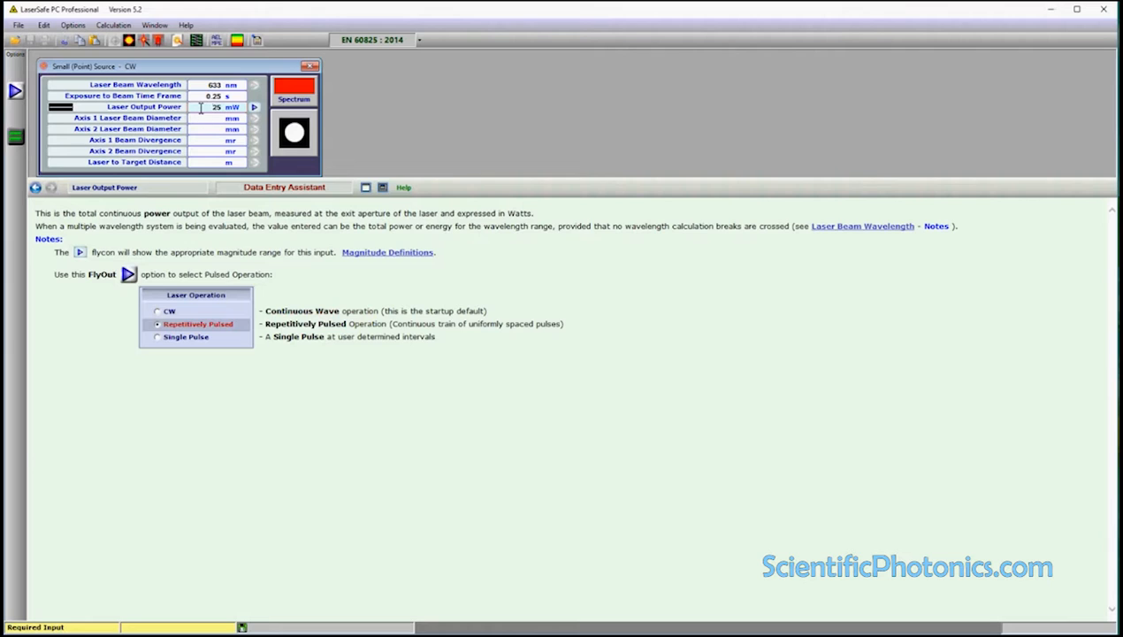
# Set both the Axis 1 and Axis 2 laser beam diameters to 1.5 mm.
pyautogui.click(203, 120)
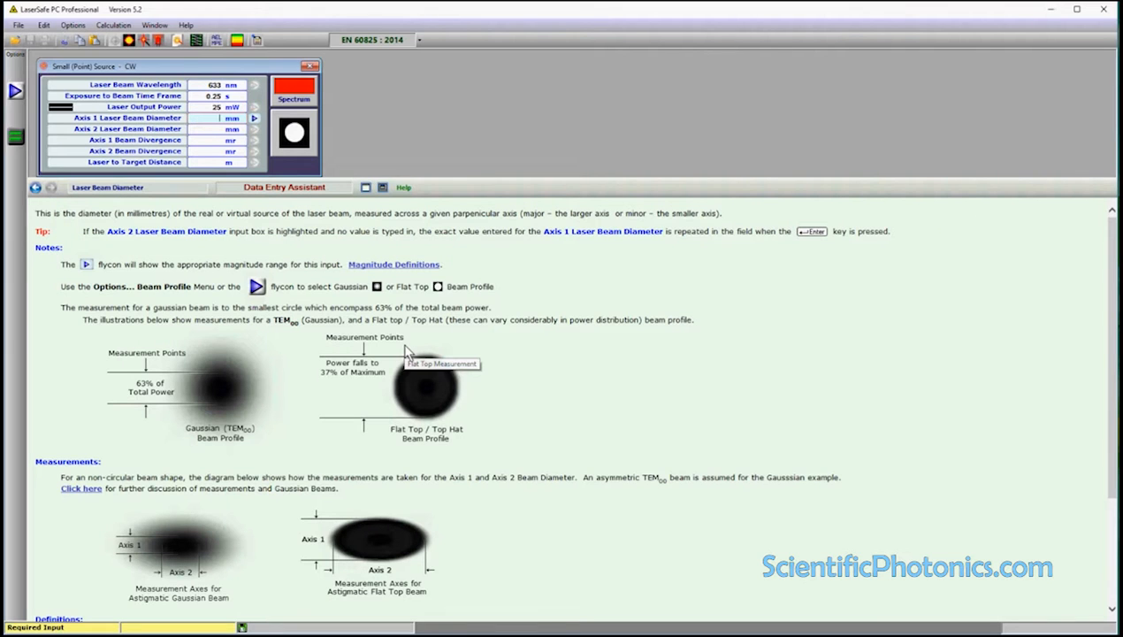
pyautogui.click(256, 118)
pyautogui.write('5')
pyautogui.press('Return')
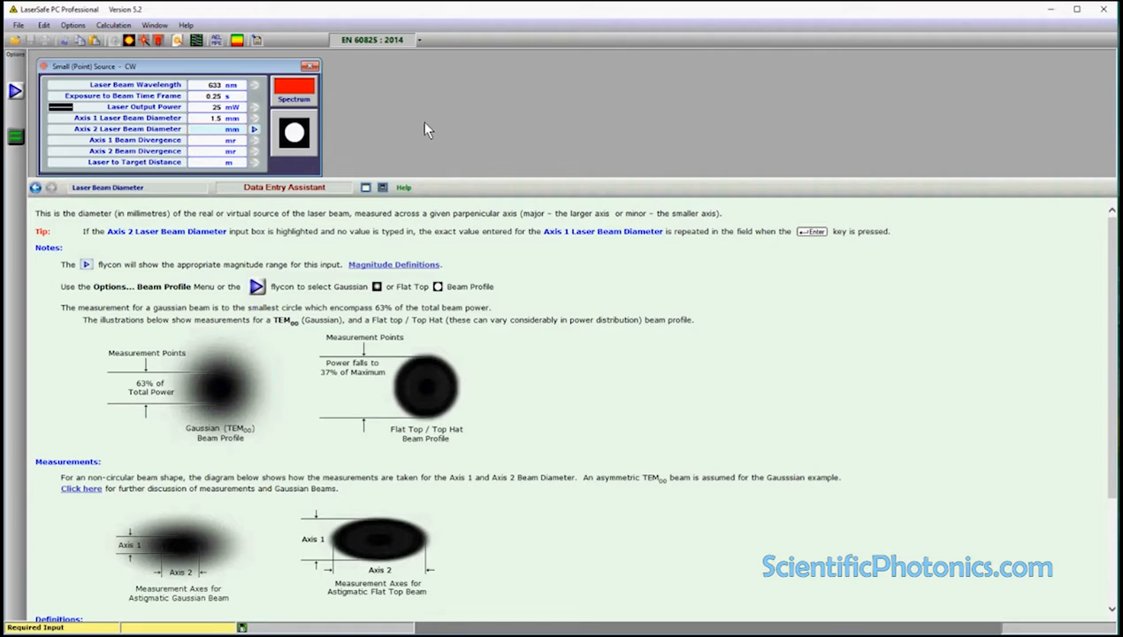
pyautogui.press('Return')
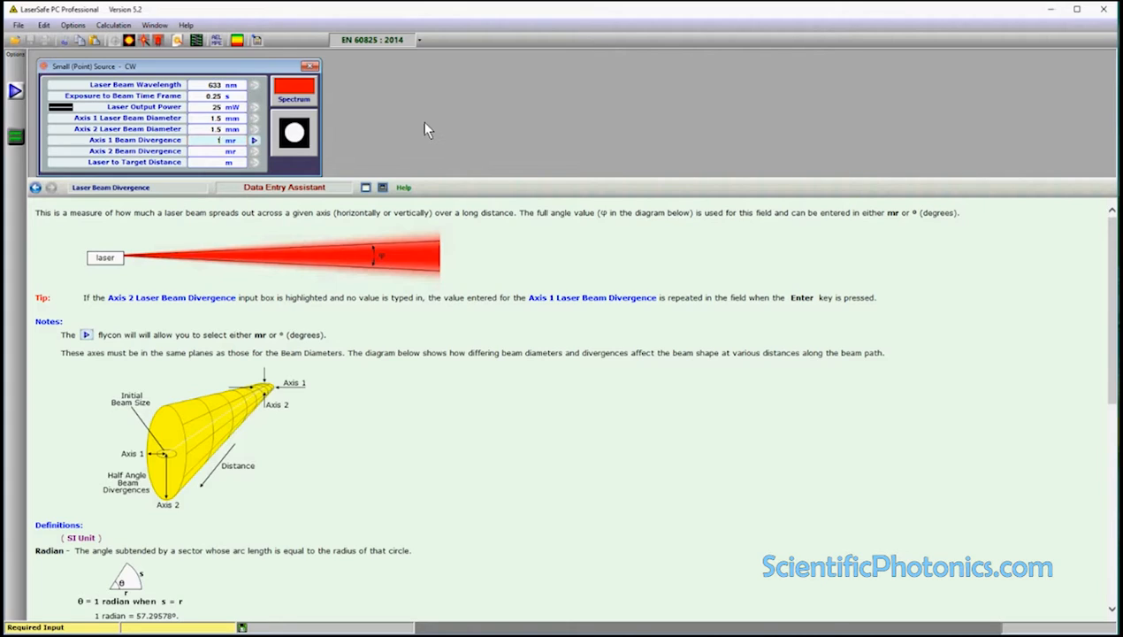
# Set the beam divergence to 1 mr on both axes and calculate with a laser to target distance of 1 m.
pyautogui.press('Return')
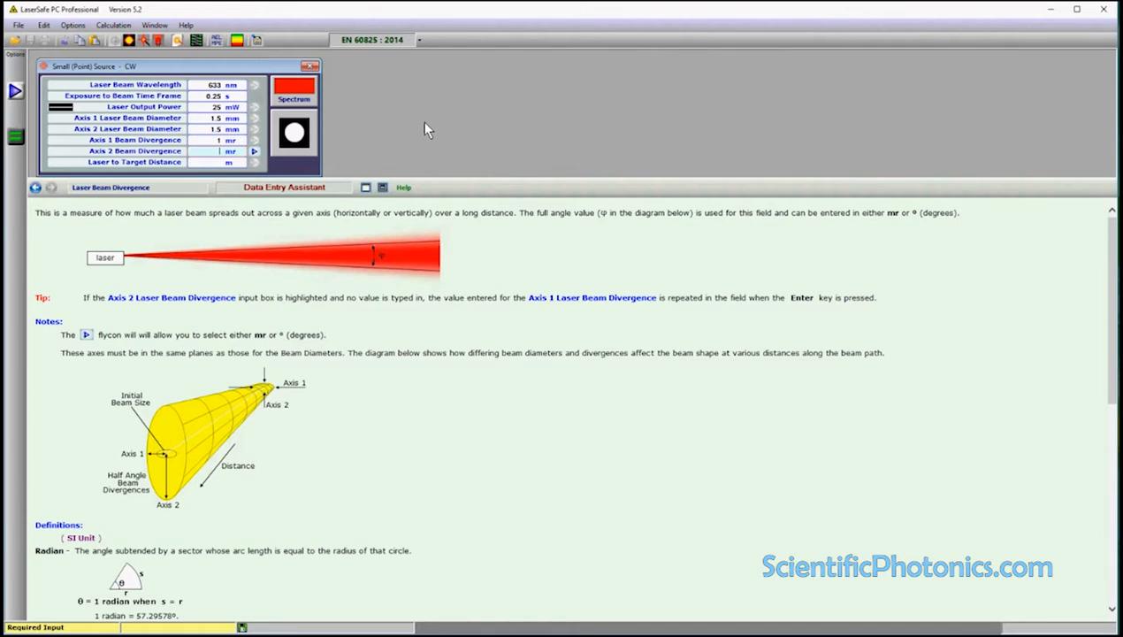
pyautogui.press('Return')
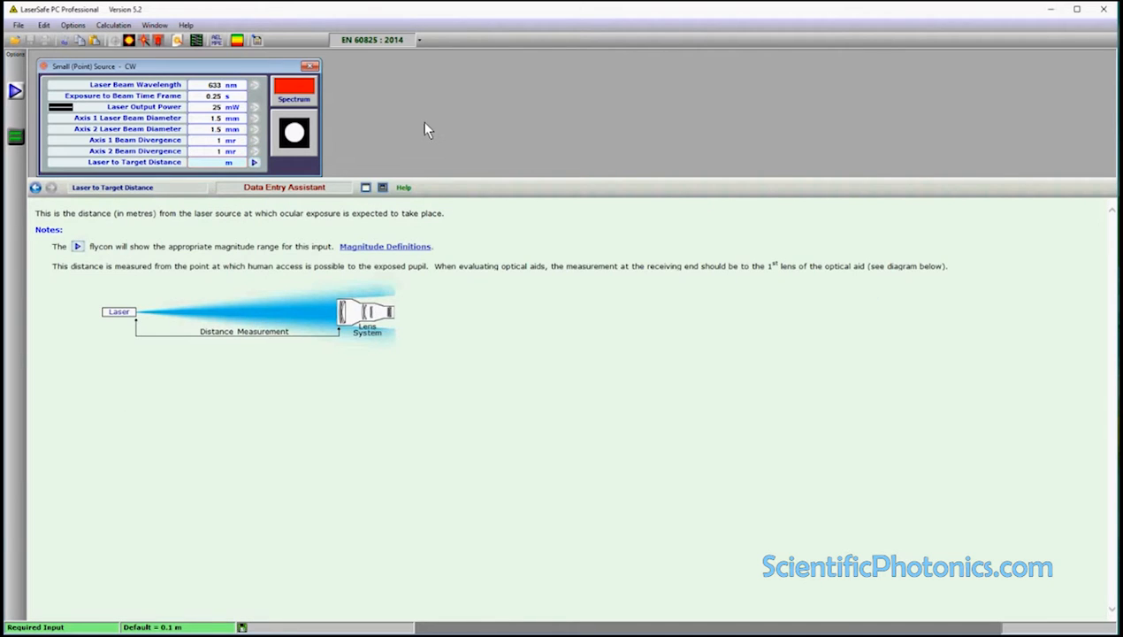
pyautogui.press('Return')
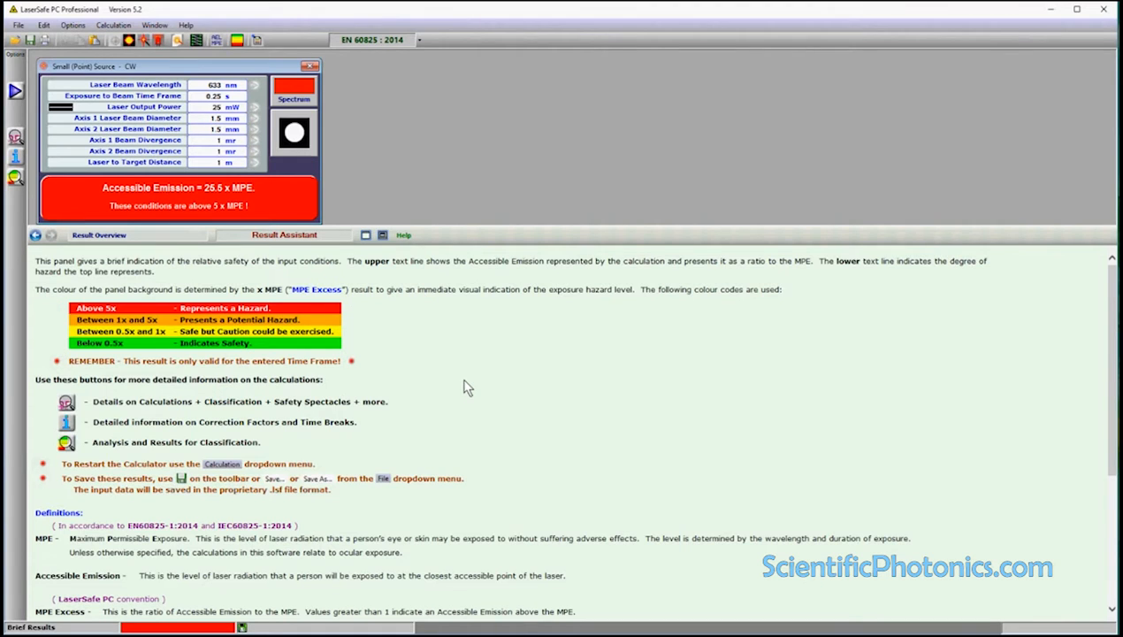
# Read the result overview, then open the Small (Point) Source details window and place it beside the calculator.
pyautogui.scroll(-5, 468, 388)
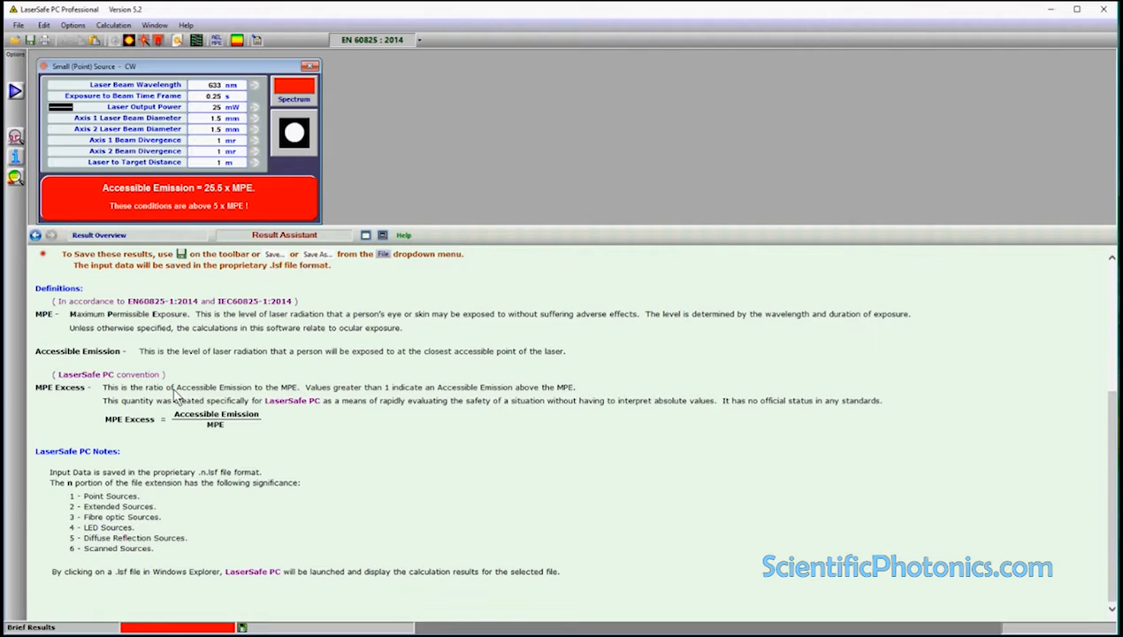
pyautogui.scroll(5, 358, 351)
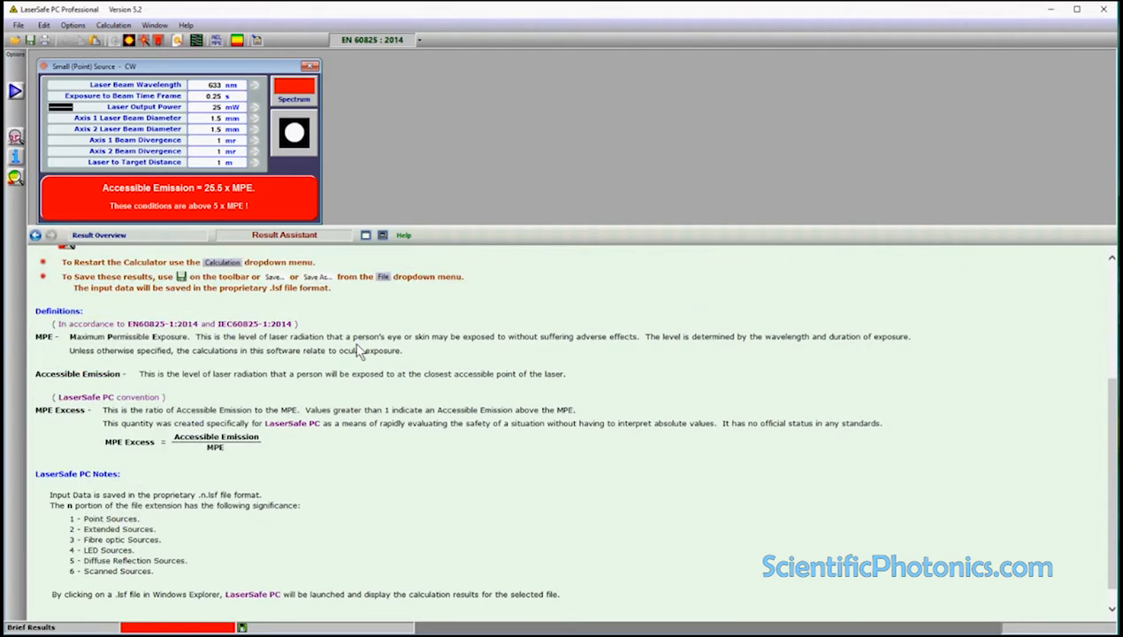
pyautogui.click(15, 139)
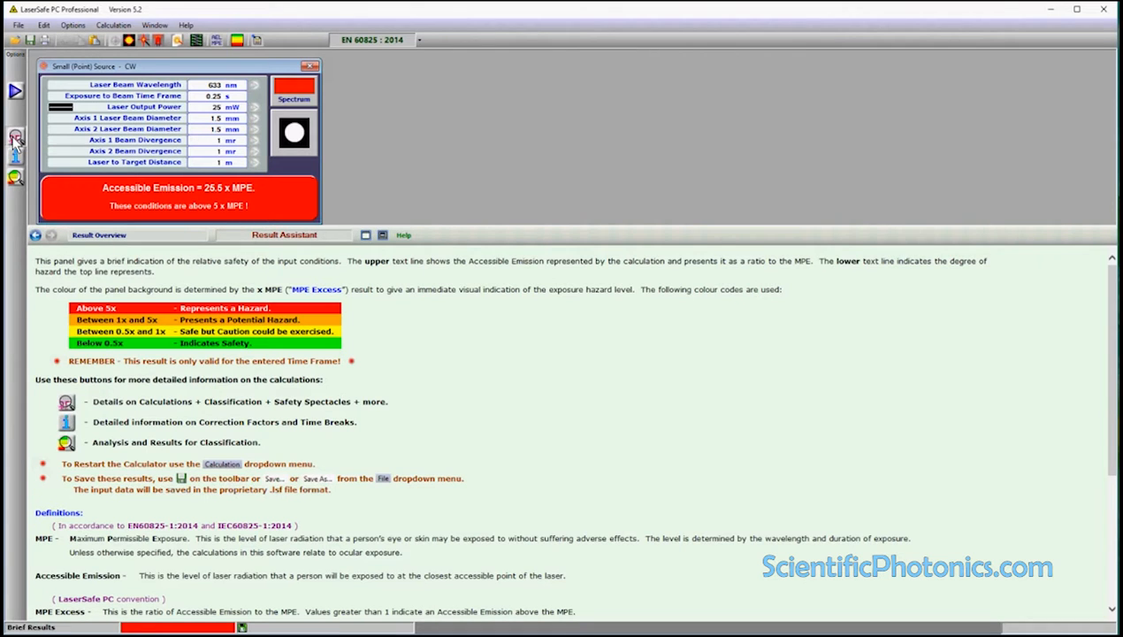
pyautogui.moveTo(254, 78); pyautogui.dragTo(537, 103)
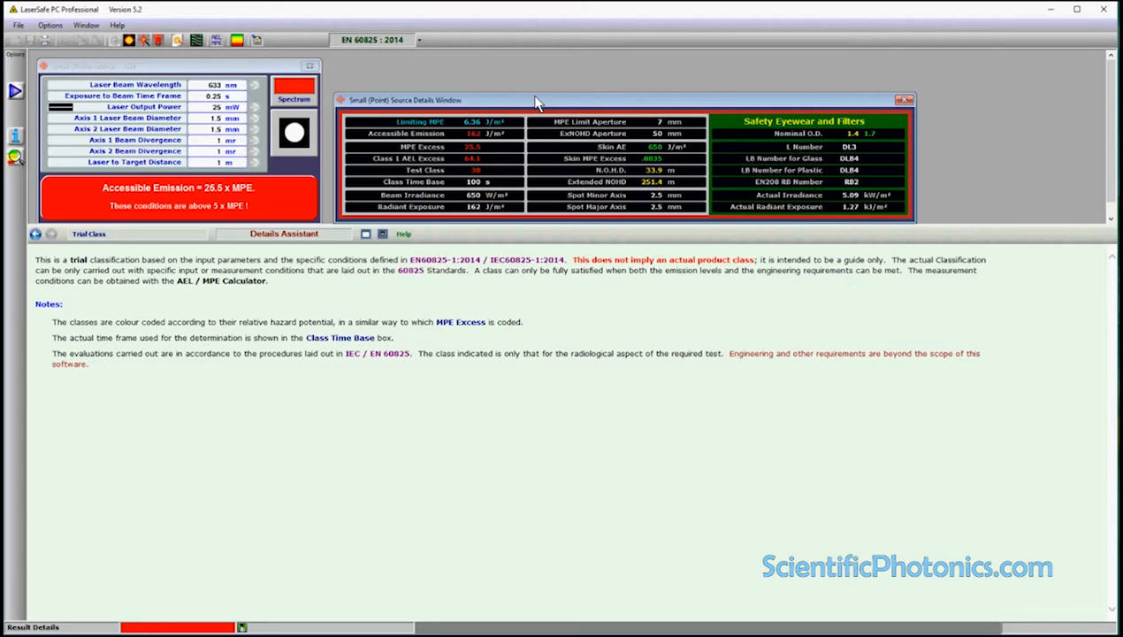
pyautogui.moveTo(537, 104); pyautogui.dragTo(536, 71)
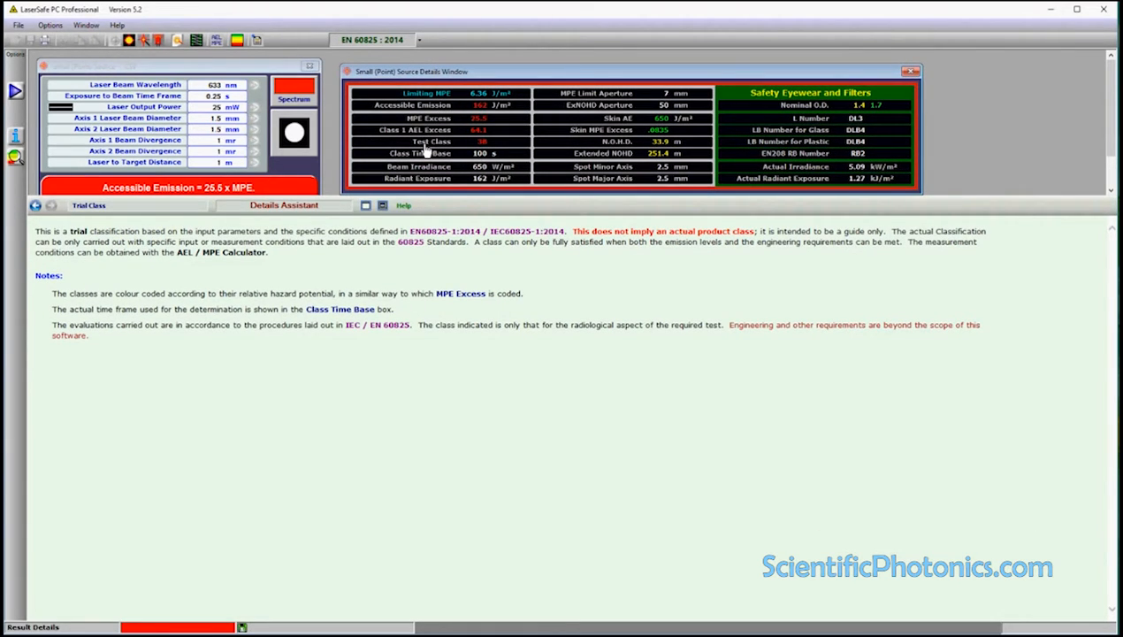
# Read the explanations for N.O.H.D., Extended NOHD, Spot Minor Axis, Spot Major Axis, Class Time Base and Beam Irradiance.
pyautogui.click(622, 146)
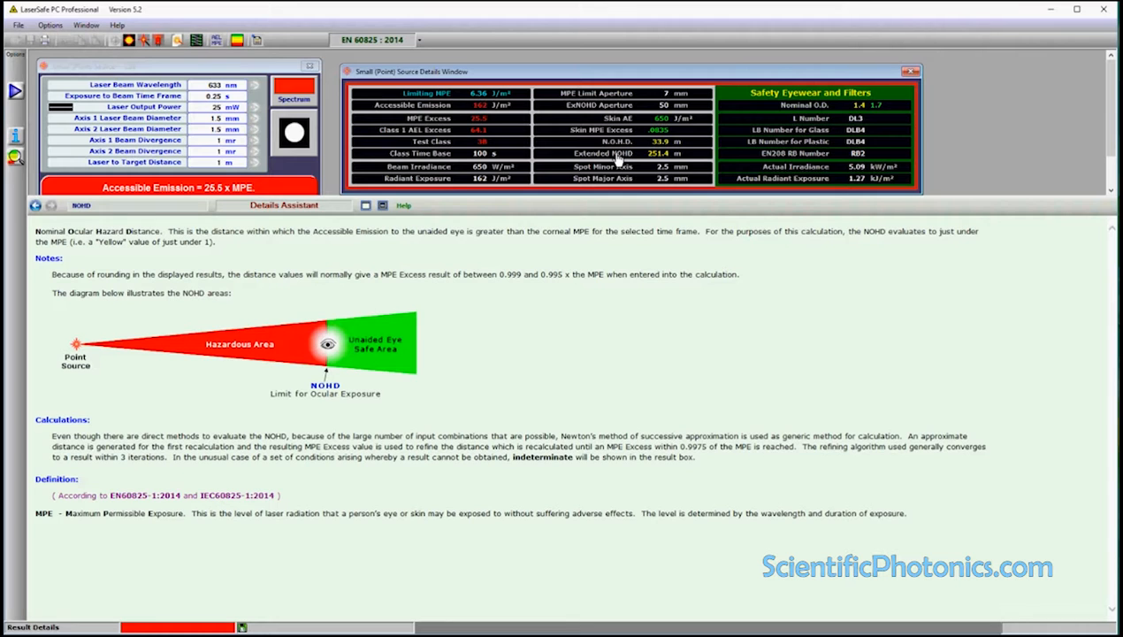
pyautogui.click(619, 155)
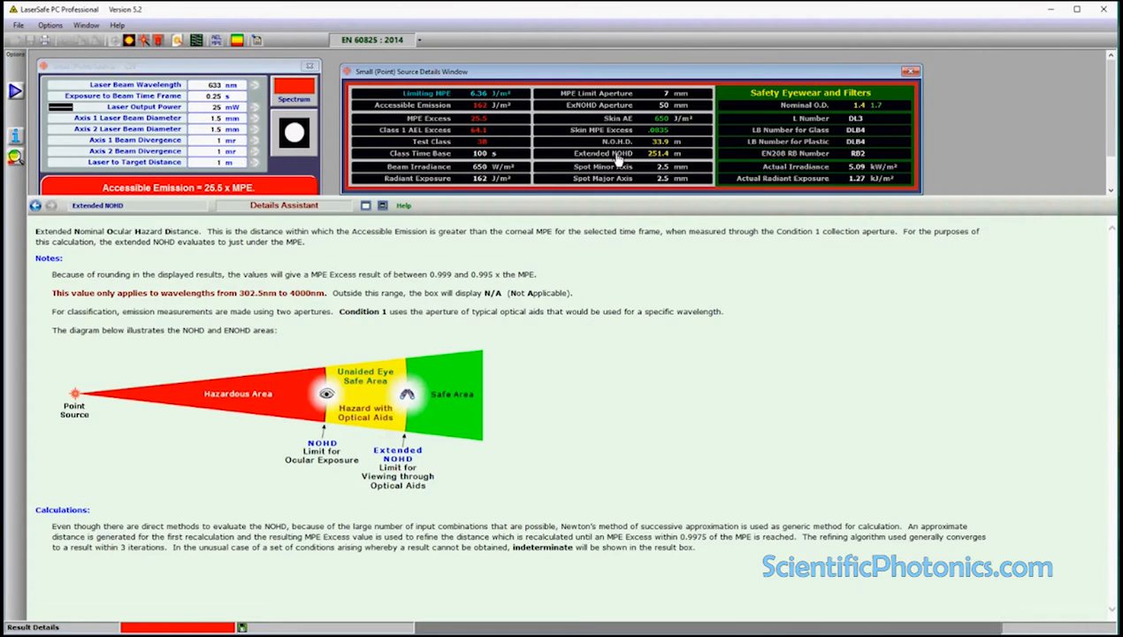
pyautogui.click(615, 166)
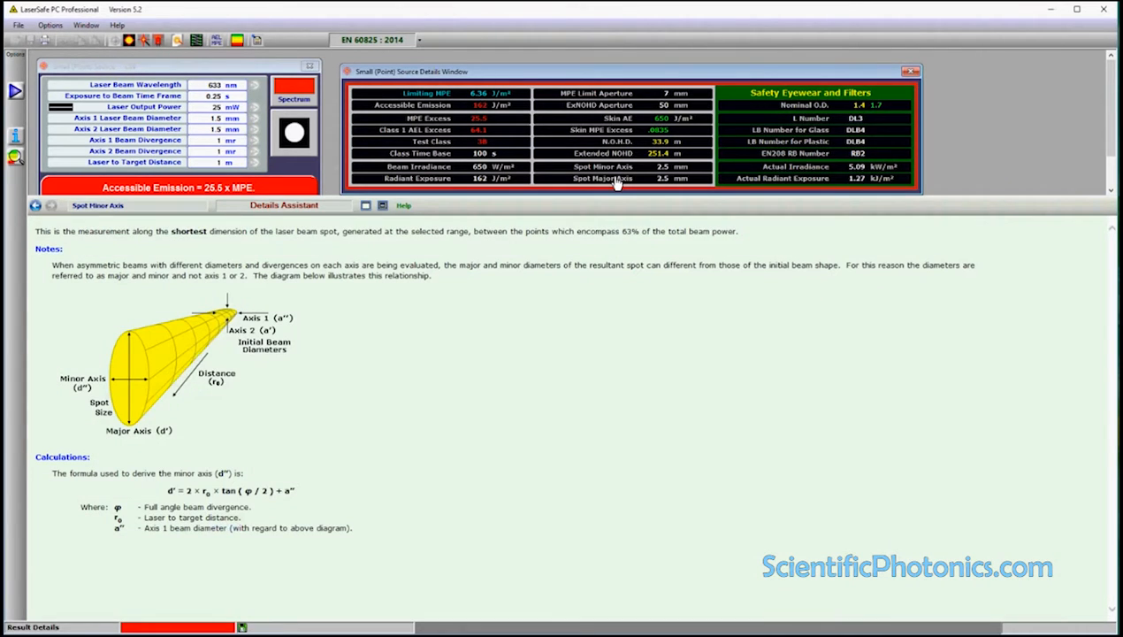
pyautogui.click(616, 179)
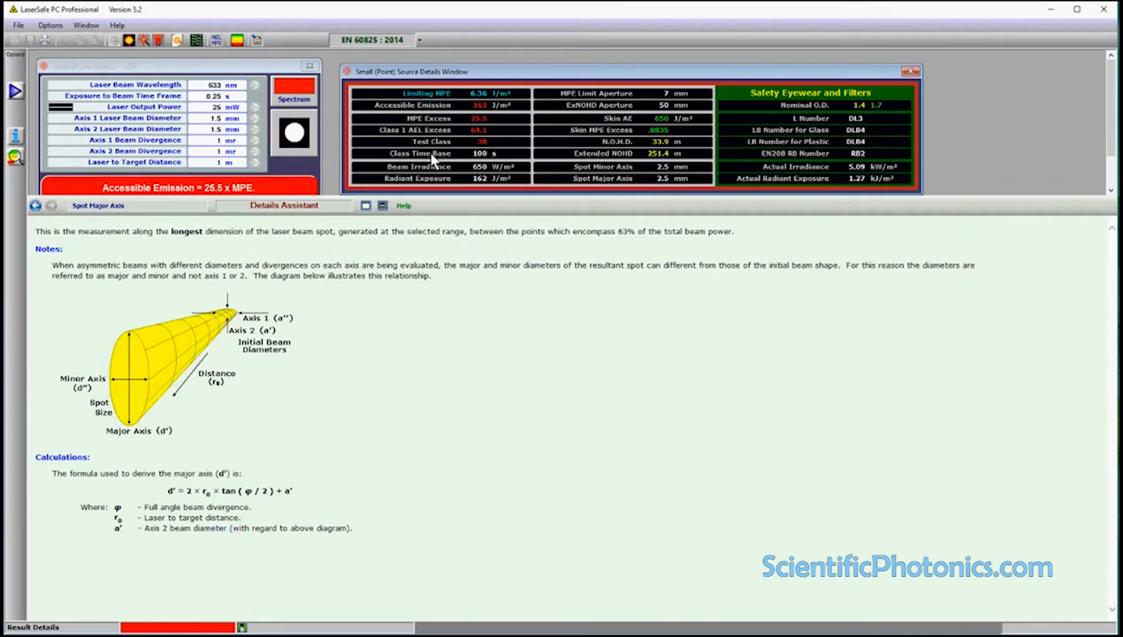
pyautogui.click(435, 156)
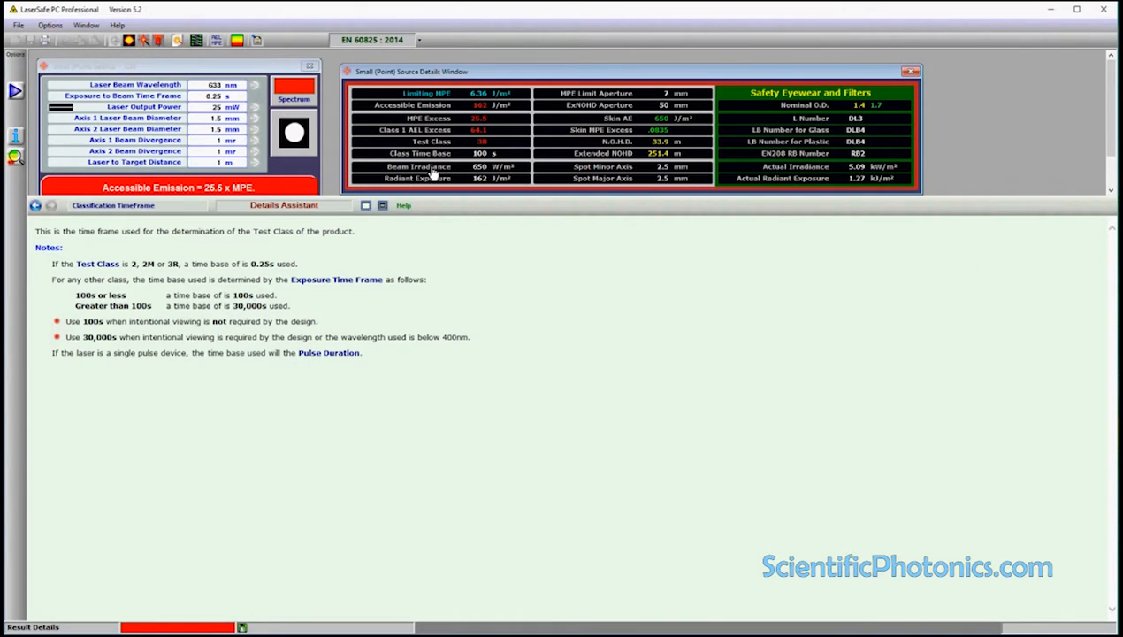
pyautogui.click(433, 170)
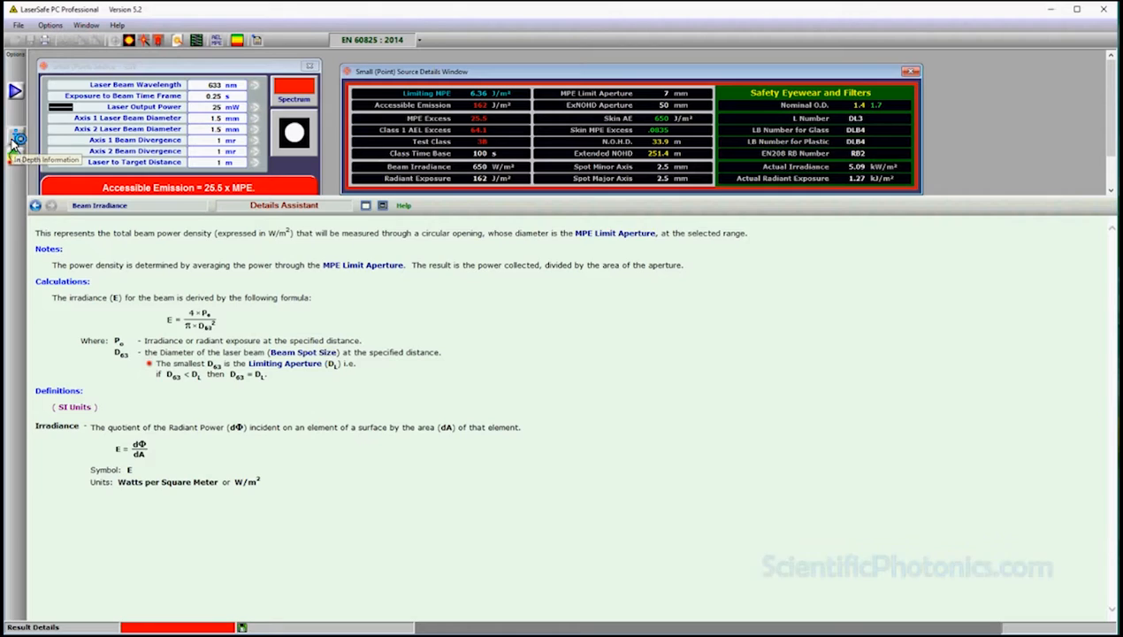
# Open the detailed information and classification information windows, placing them below the details window and the calculator respectively.
pyautogui.click(15, 137)
pyautogui.moveTo(168, 85); pyautogui.dragTo(654, 203)
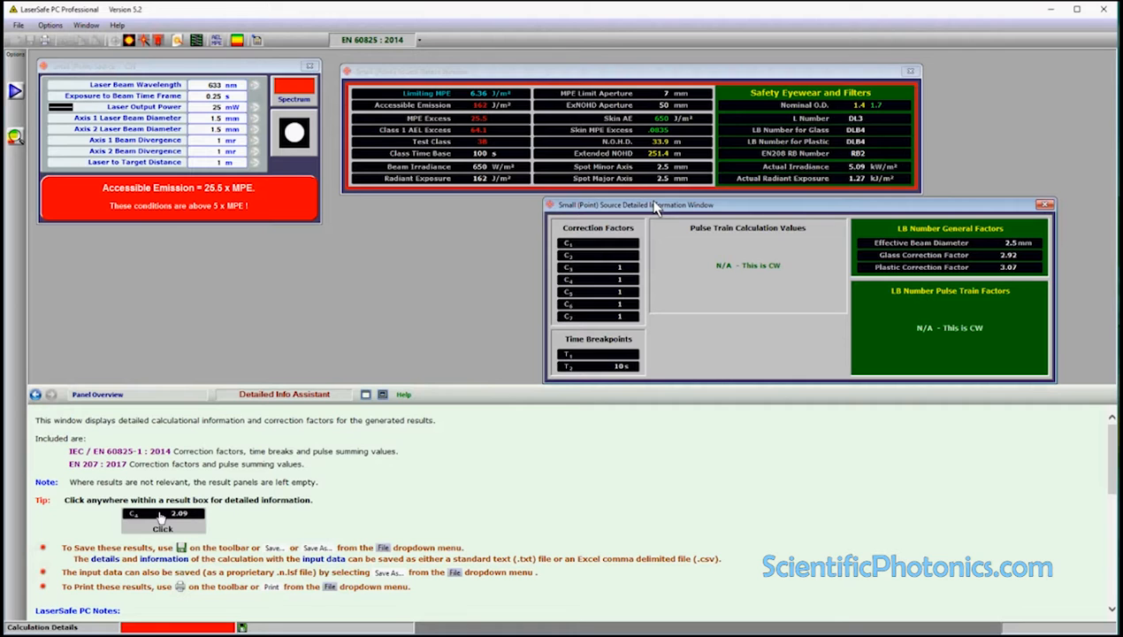
pyautogui.click(15, 138)
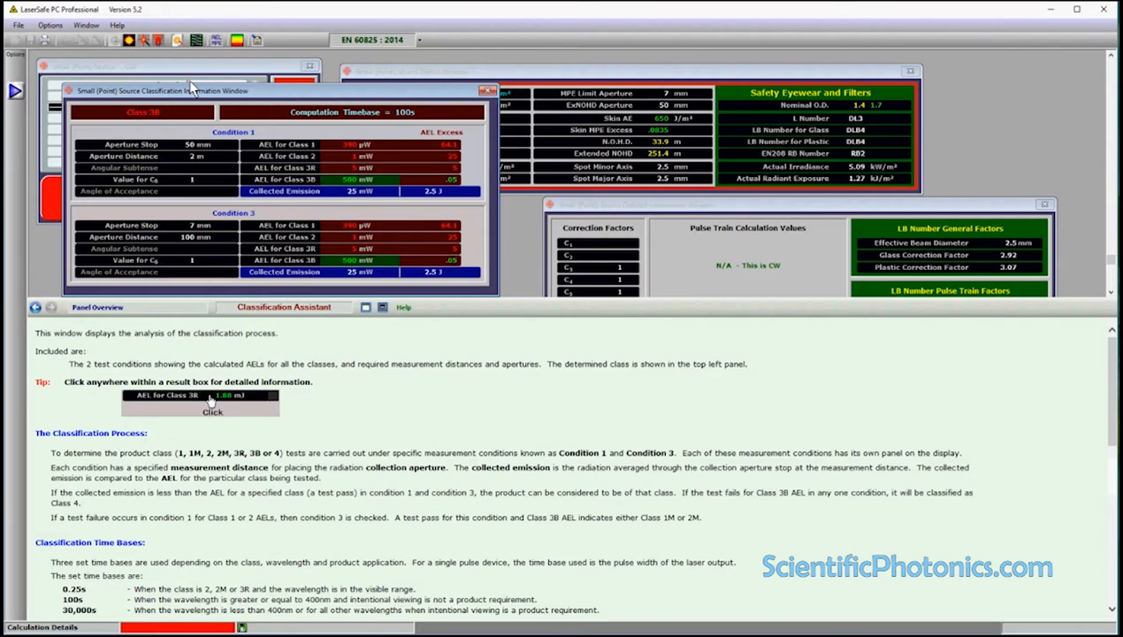
pyautogui.moveTo(190, 88); pyautogui.dragTo(227, 234)
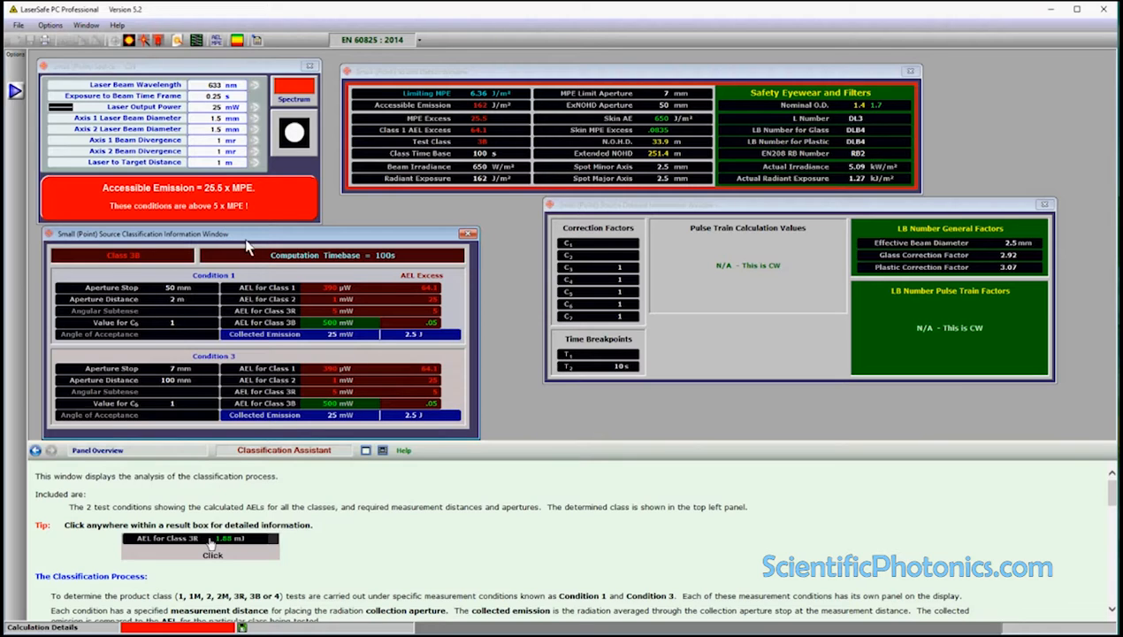
# Read the explanation of the AEL for Class 2 under Condition 1 in the classification results.
pyautogui.click(325, 300)
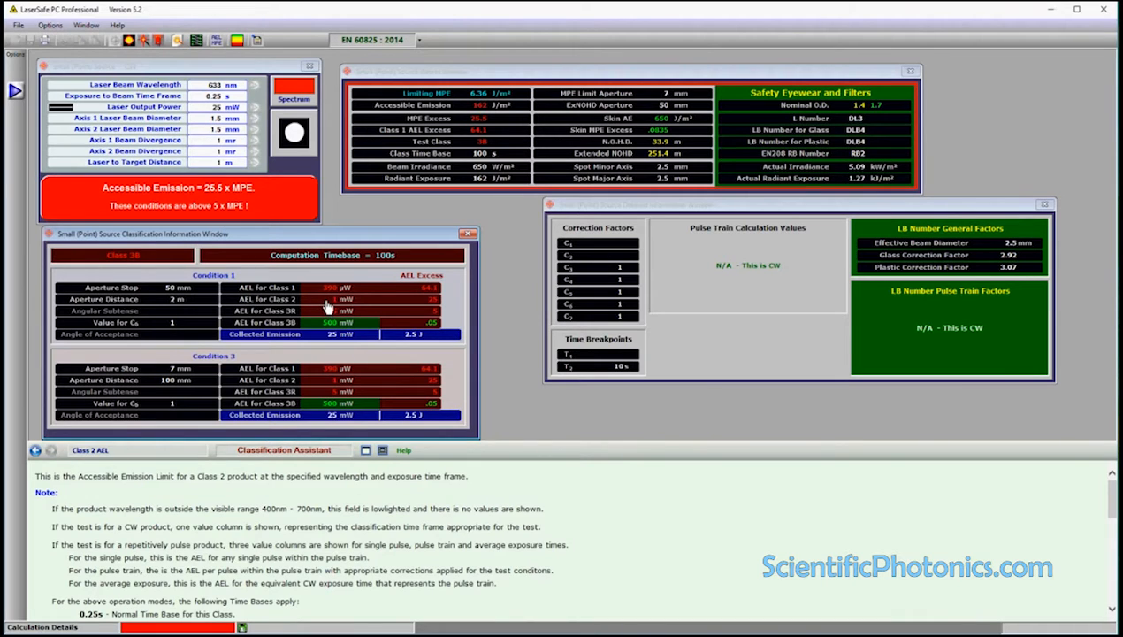
pyautogui.scroll(-8, 323, 543)
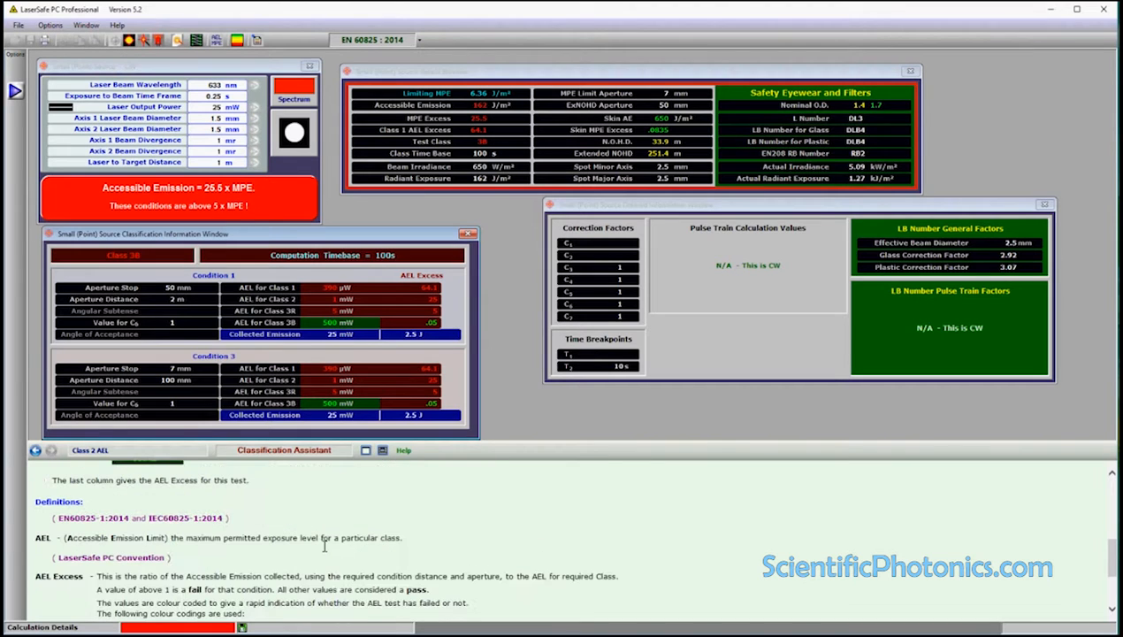
# Review the AEL definitions and colour coding notes, and return to the start of the Class 2 AEL explanation.
pyautogui.scroll(-3, 324, 545)
pyautogui.scroll(12, 324, 546)
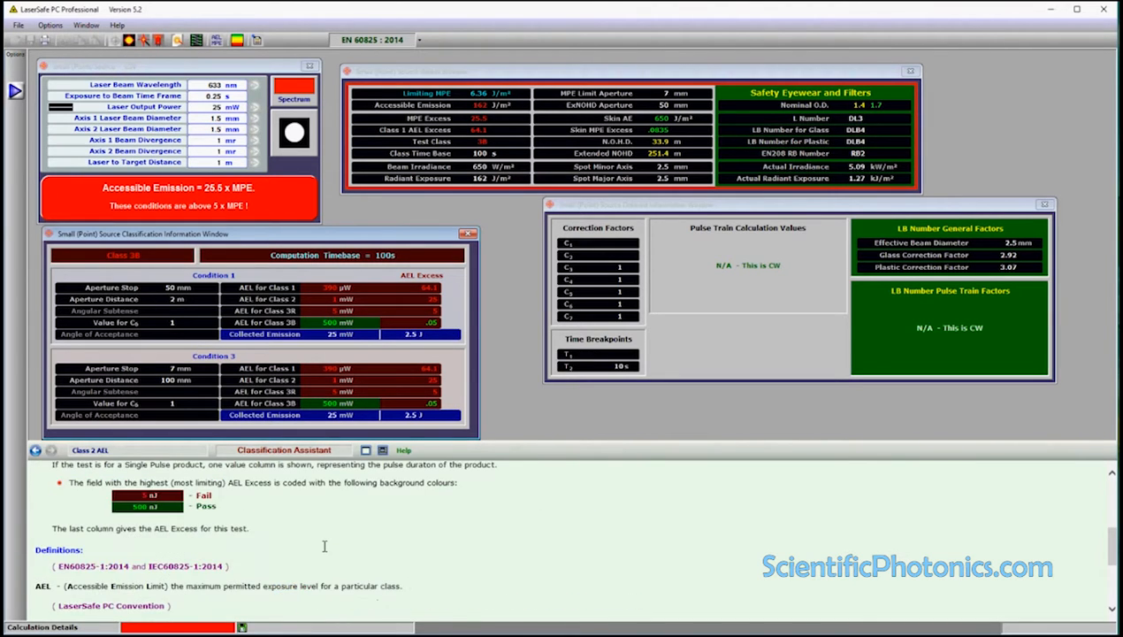
pyautogui.scroll(3, 323, 545)
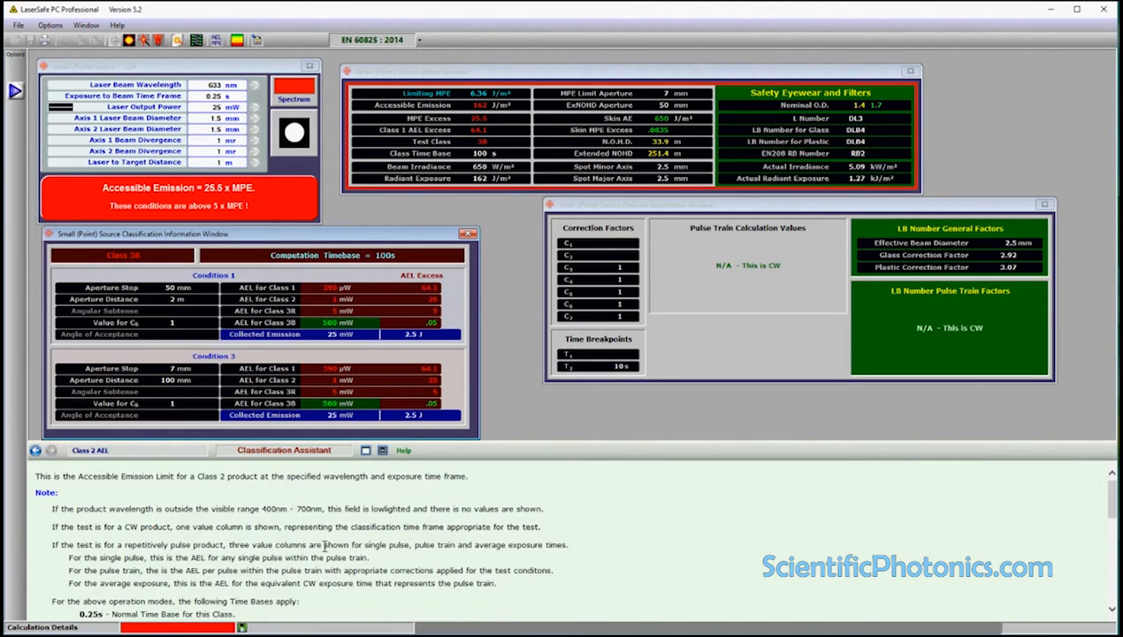
# Switch the calculation standard to ANSI Z136 - 2014 and subsequently to CDRH Classification to compare the results.
pyautogui.click(421, 42)
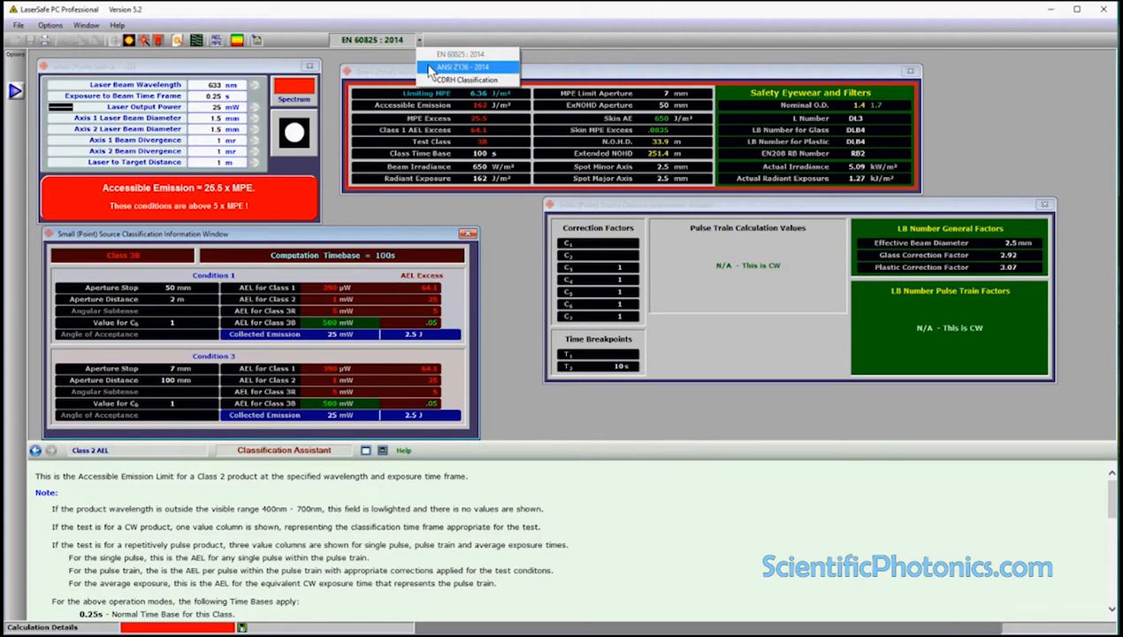
pyautogui.click(431, 67)
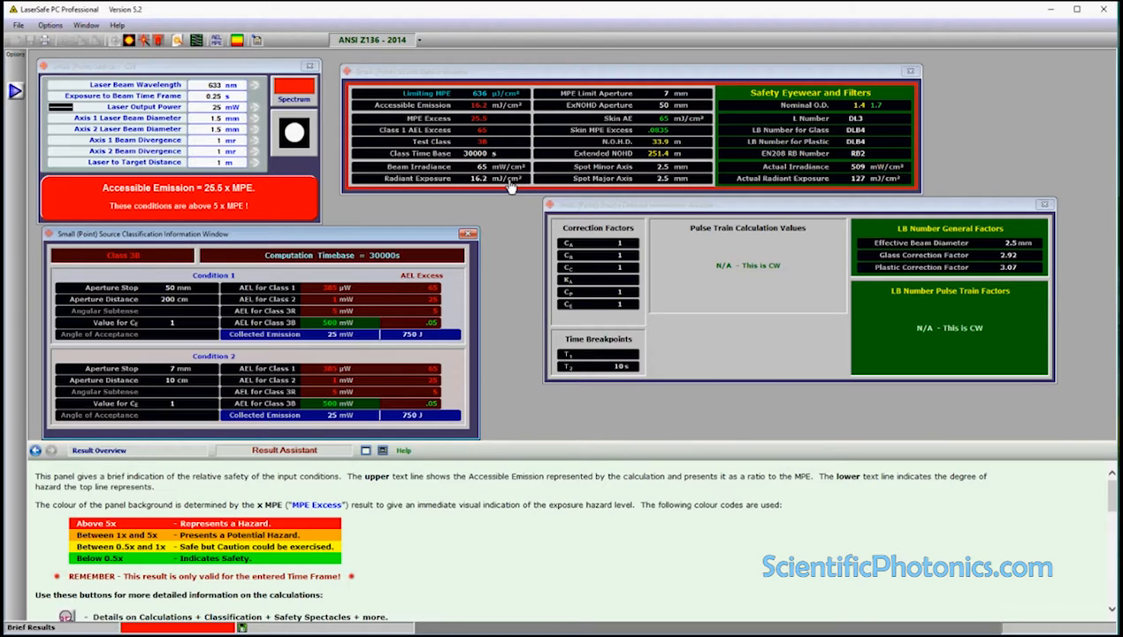
pyautogui.click(420, 40)
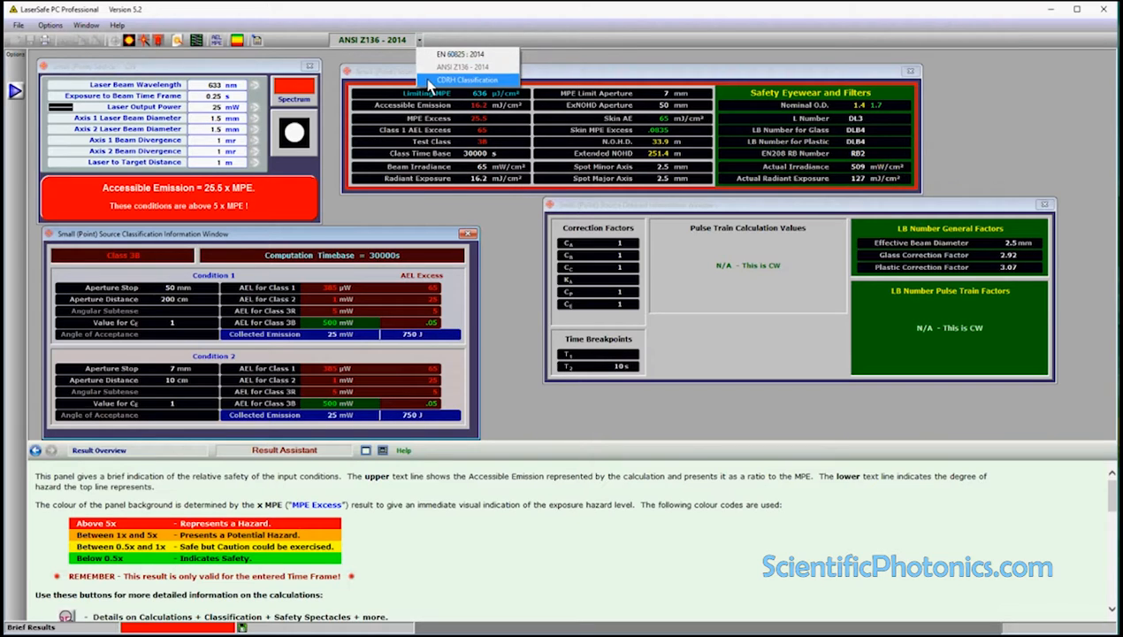
pyautogui.click(428, 79)
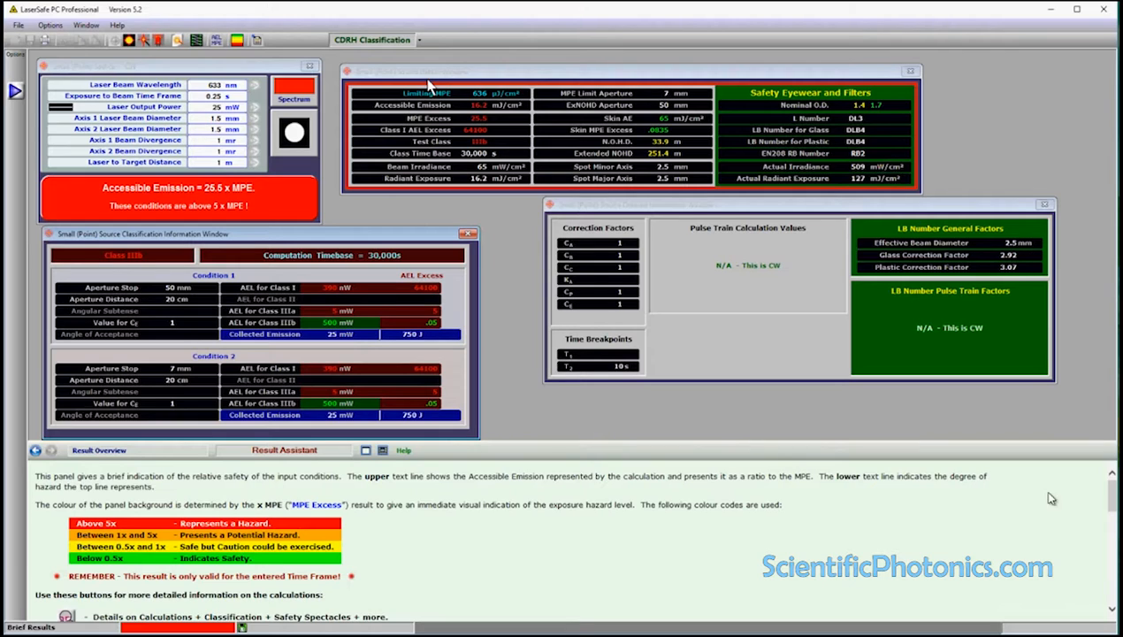
pyautogui.click(383, 450)
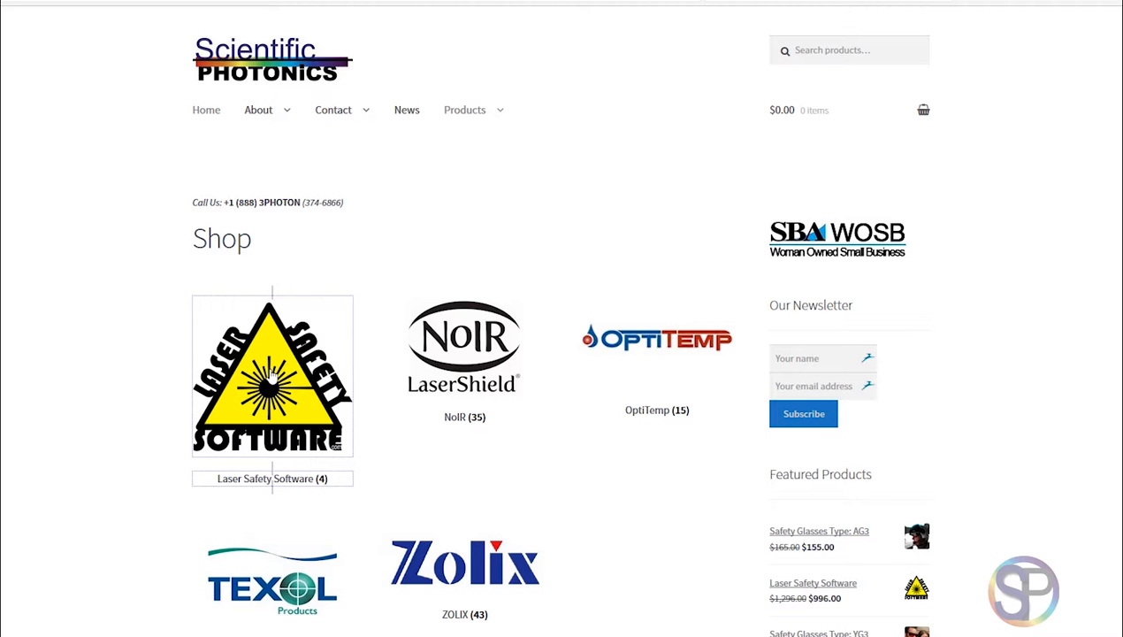
# In the Scientific Photonics web shop, open the Laser Safety Software category and the Laser Safety DEMO Software product page.
pyautogui.click(272, 378)
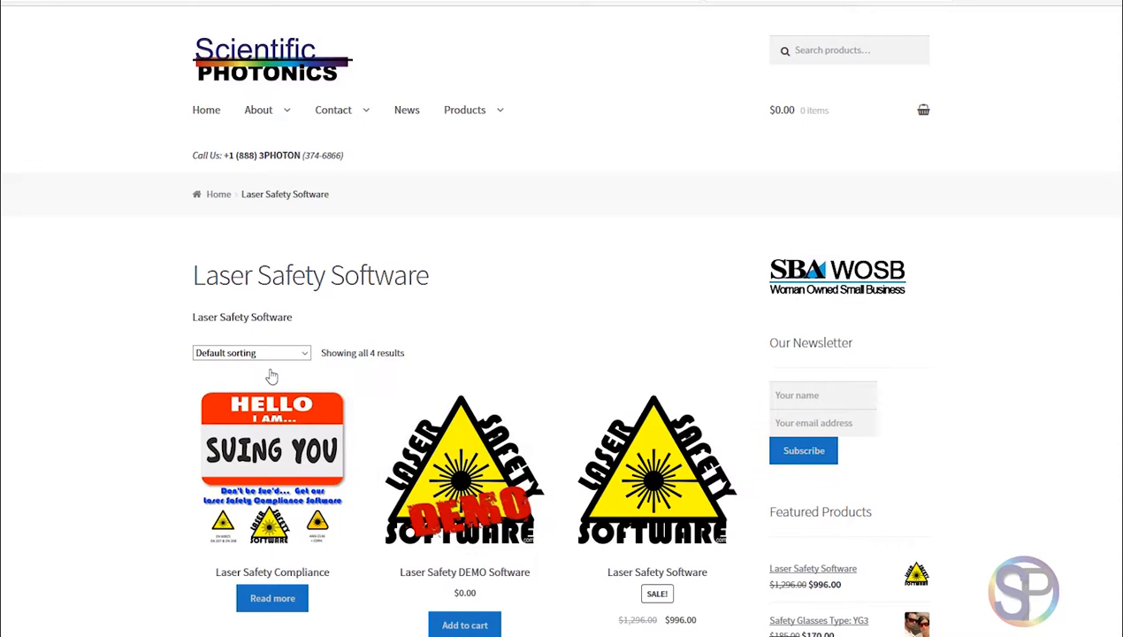
pyautogui.scroll(-1, 275, 378)
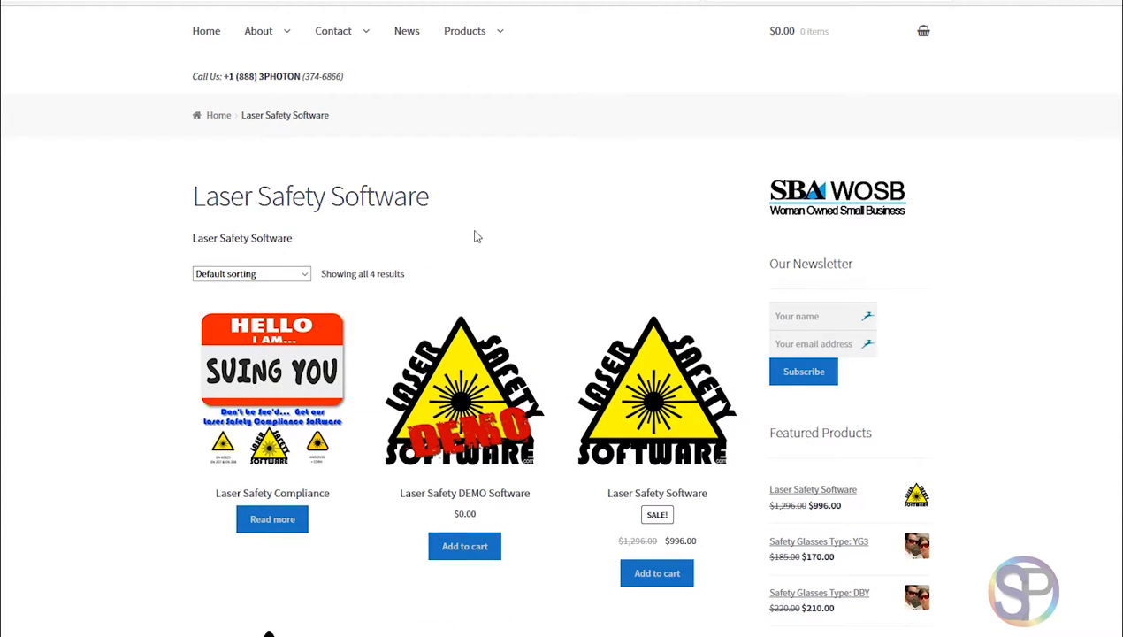
pyautogui.click(483, 395)
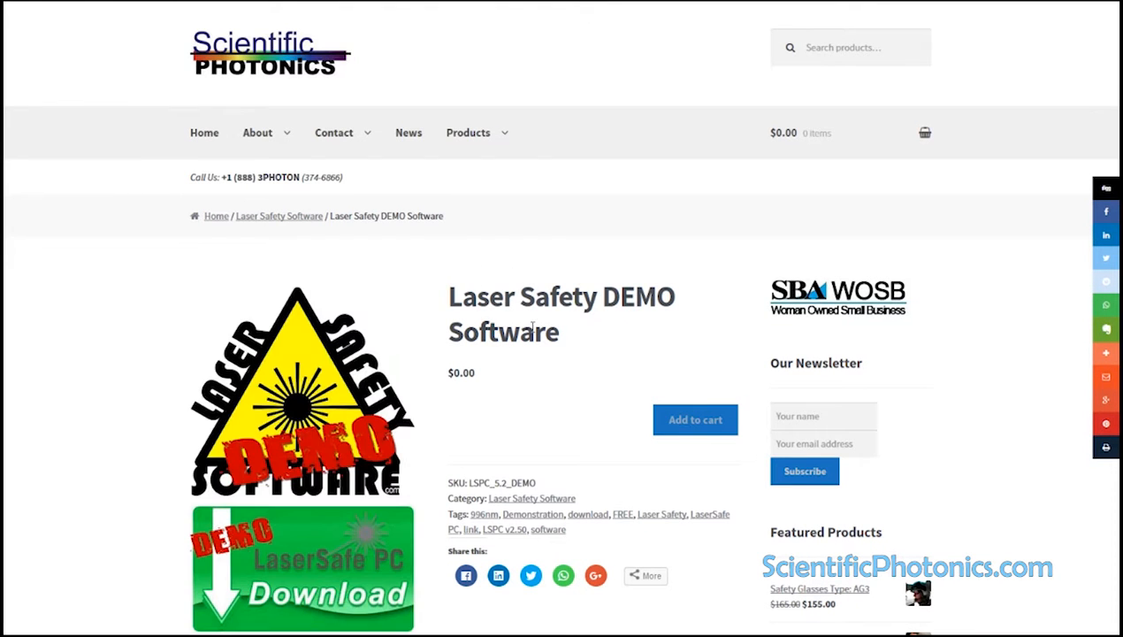
# Read the description and download notes of the Laser Safety DEMO Software on its product page.
pyautogui.scroll(-2, 588, 354)
pyautogui.scroll(-1, 566, 283)
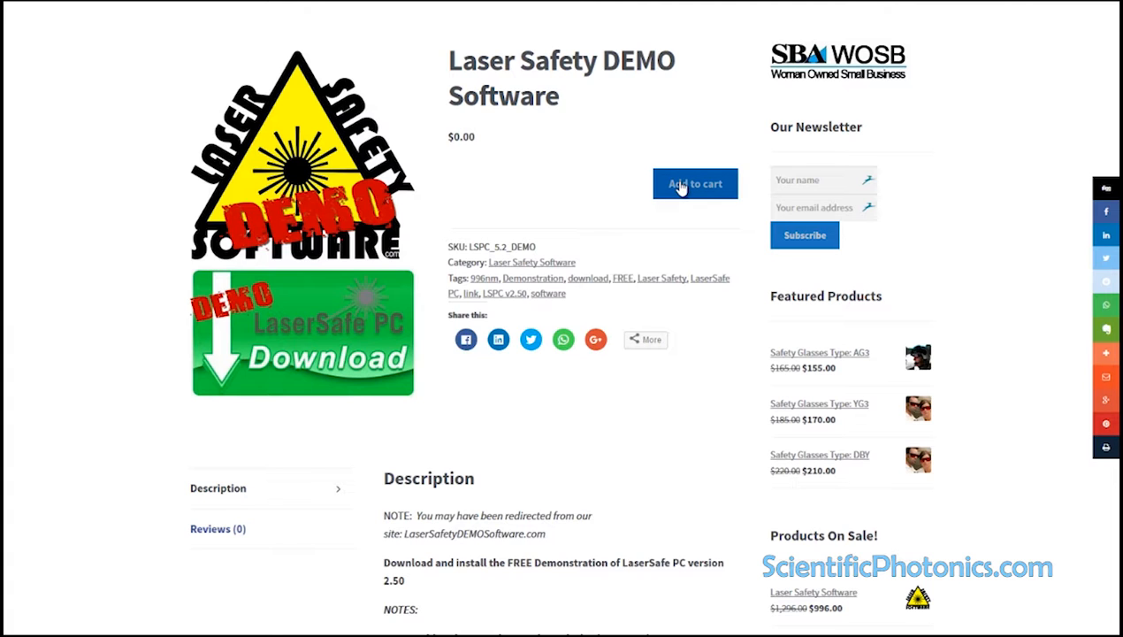
pyautogui.scroll(-1, 679, 187)
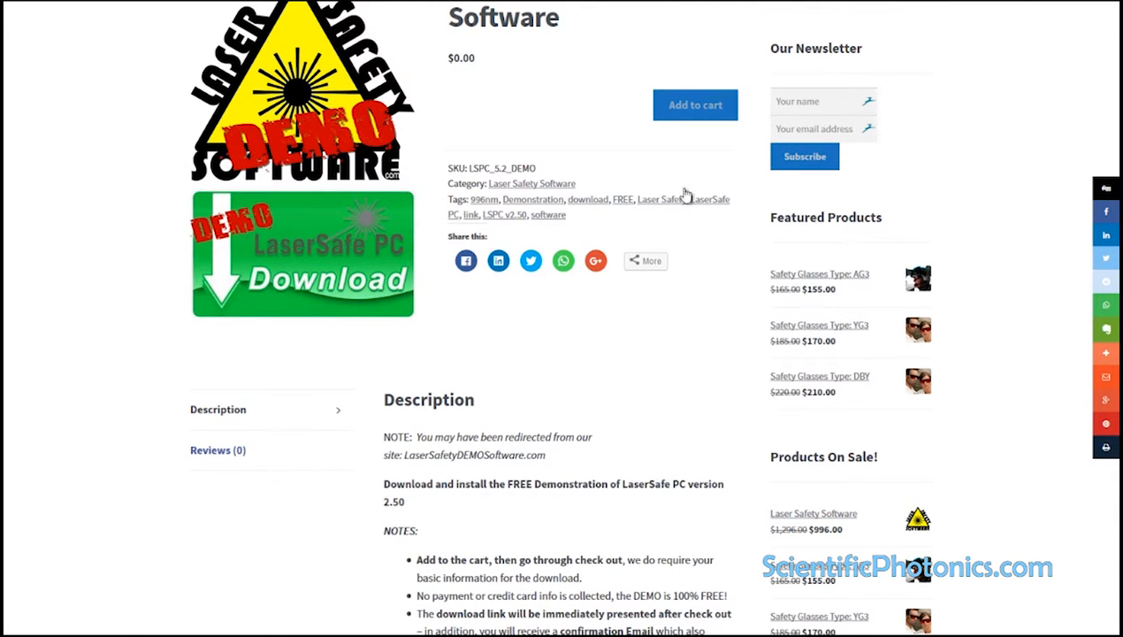
pyautogui.scroll(-3, 718, 351)
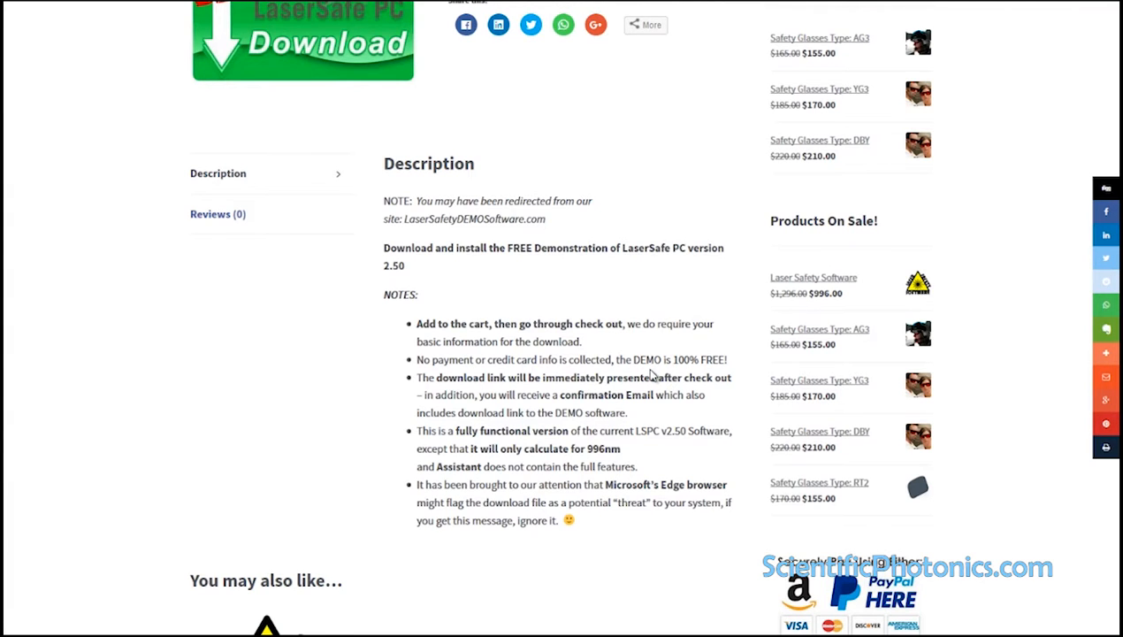
pyautogui.scroll(-4, 652, 376)
pyautogui.scroll(5, 647, 376)
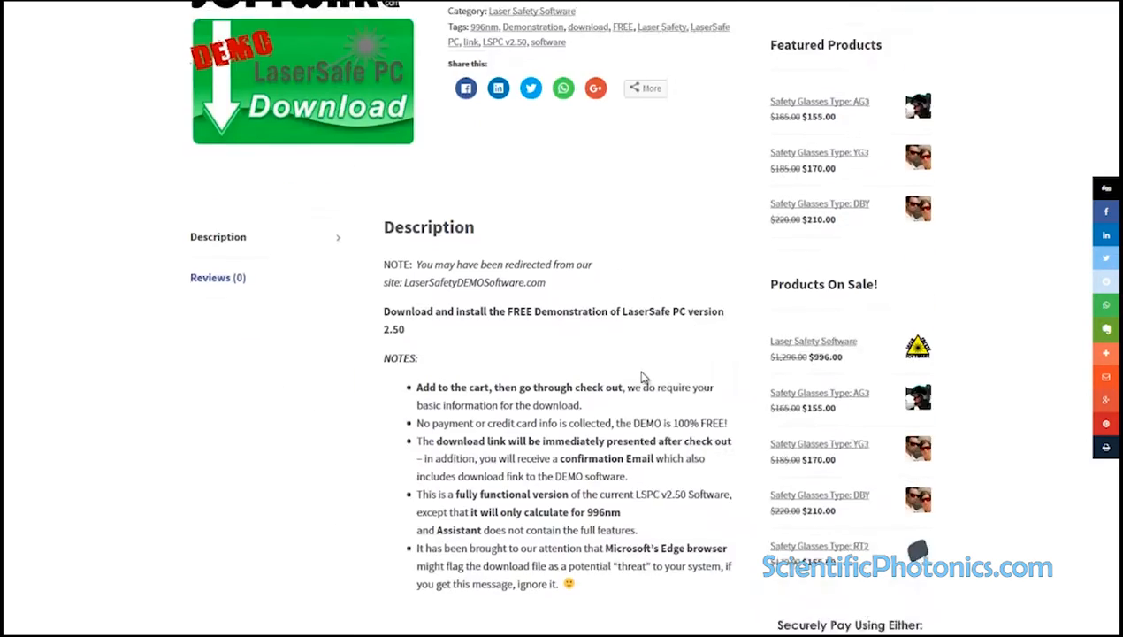
pyautogui.scroll(4, 643, 376)
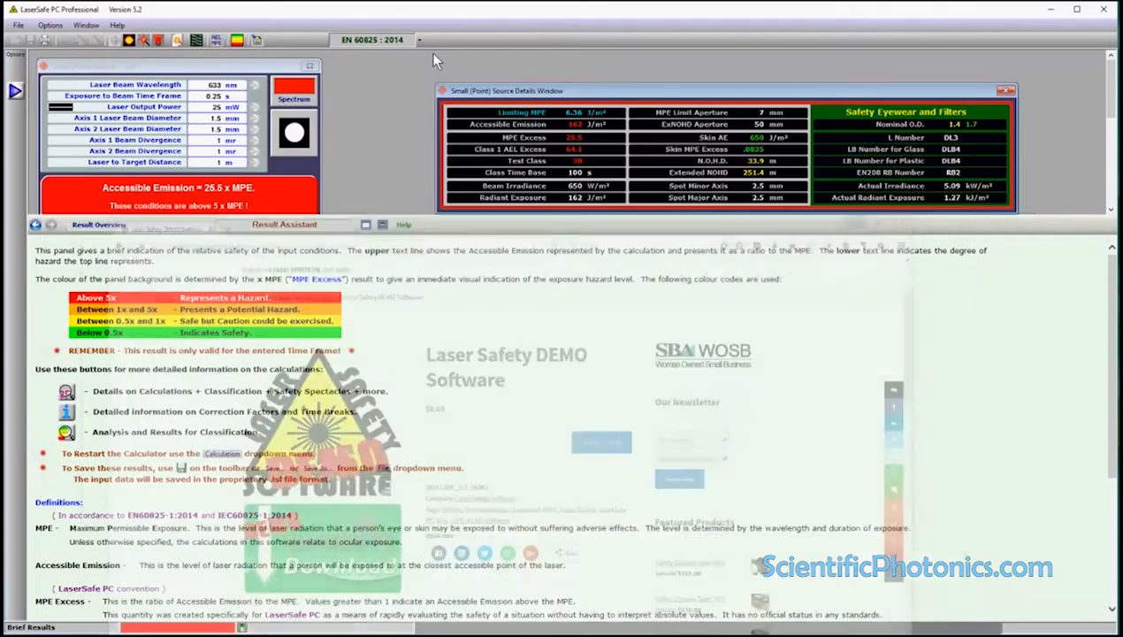